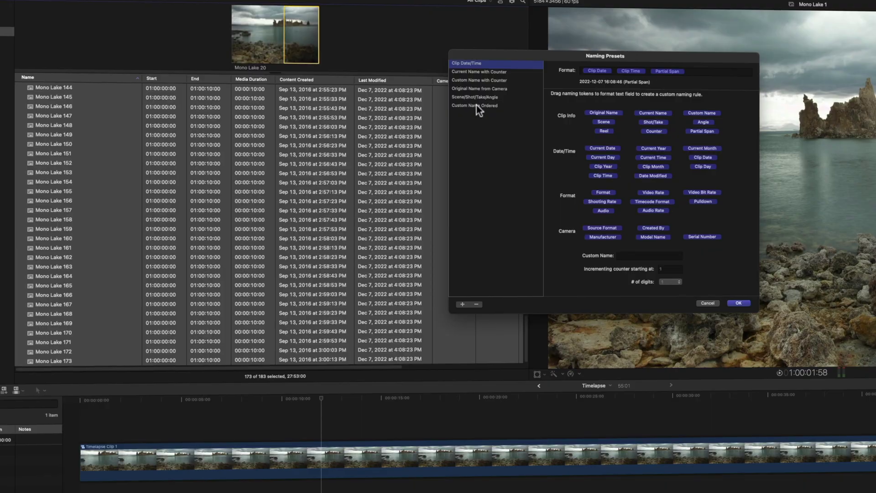
- Display the settings of the Custom Name Ordered naming preset
left_click(477, 105)
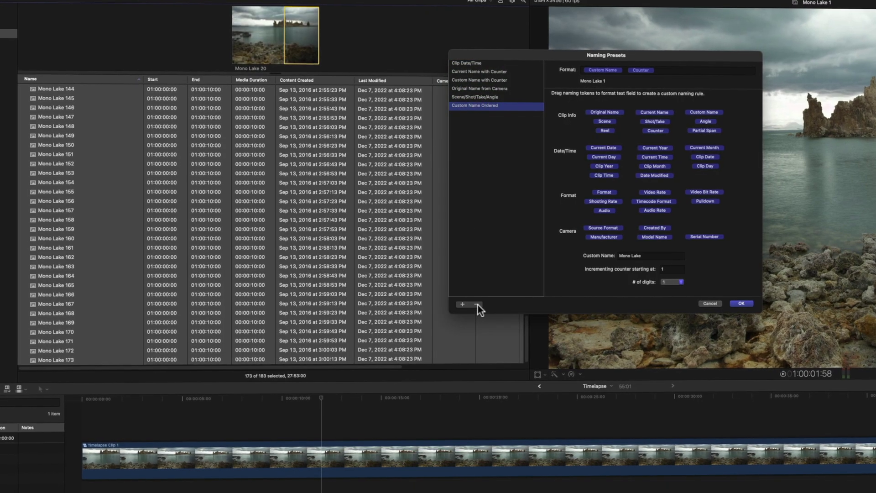
left_click(603, 105)
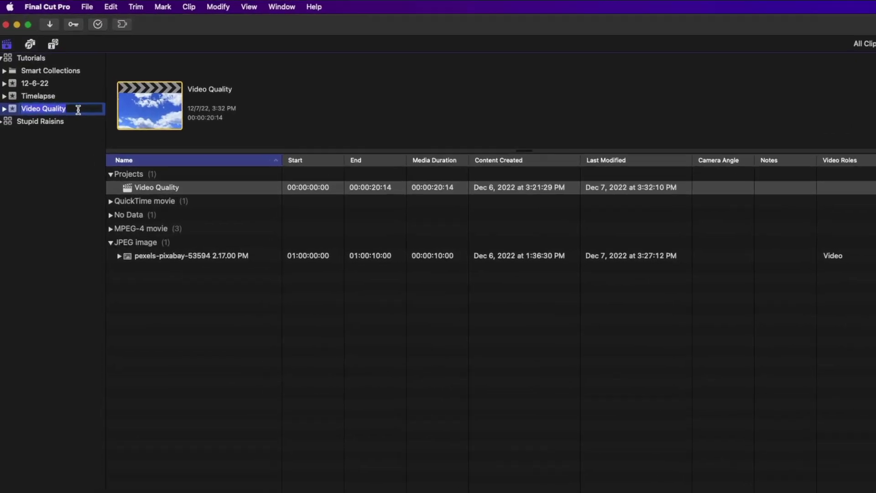
- Enter "new" as the Video Quality event's name and "Woman" as the name of the Girl clip under MPEG-4 movie
type("new")
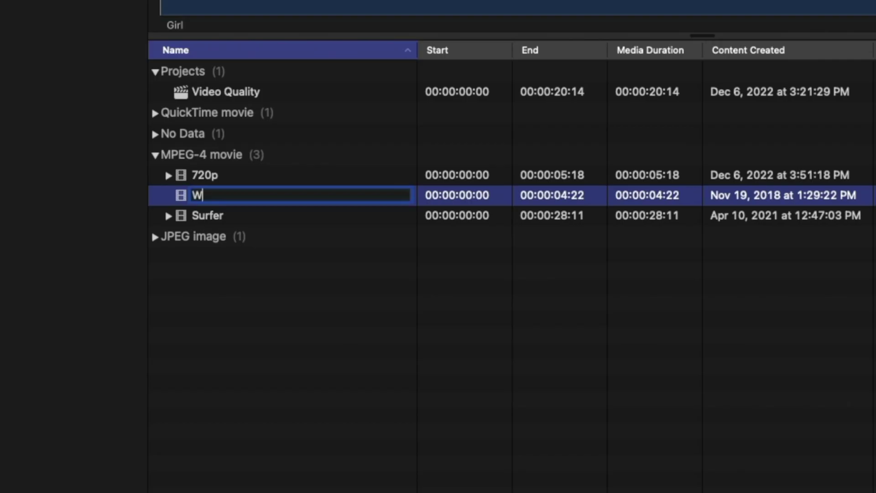
type("oman")
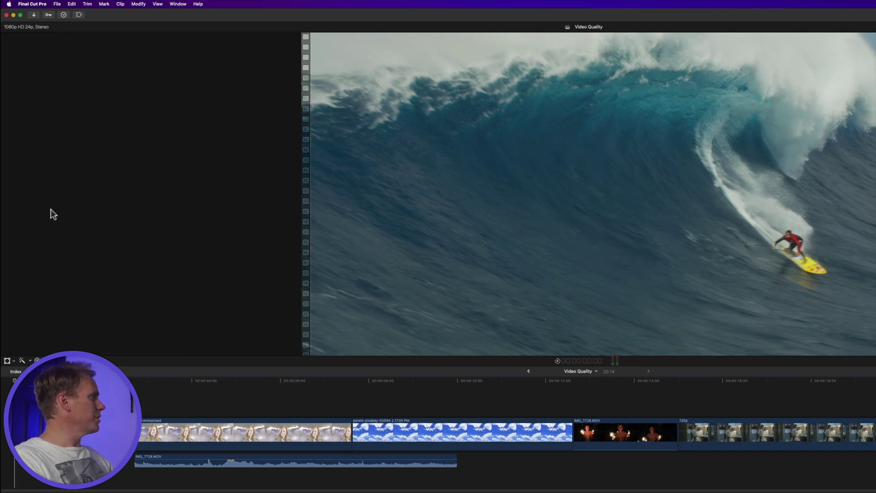
- Show the browser and the Libraries sidebar in the workspace
left_click(178, 4)
mouse_move(212, 87)
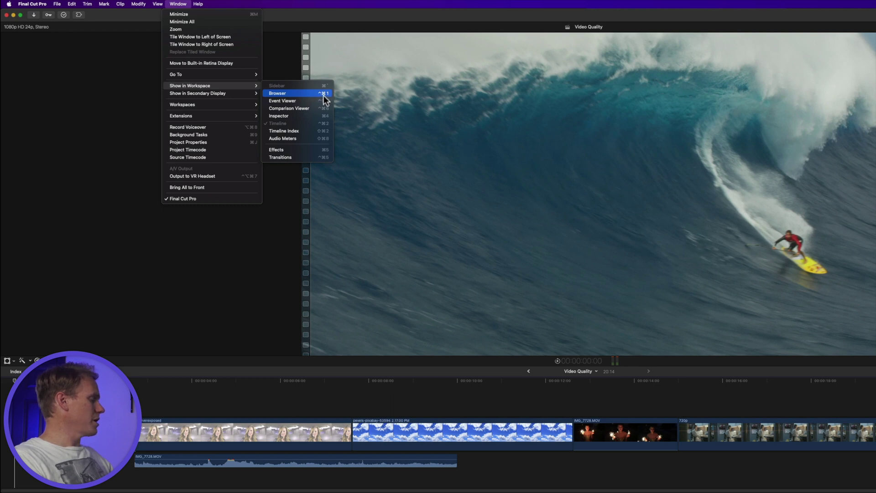
left_click(304, 95)
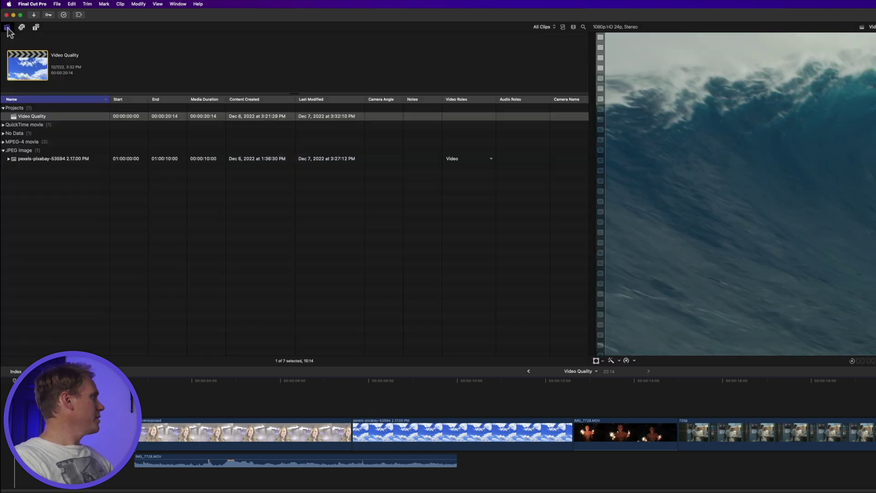
left_click(169, 6)
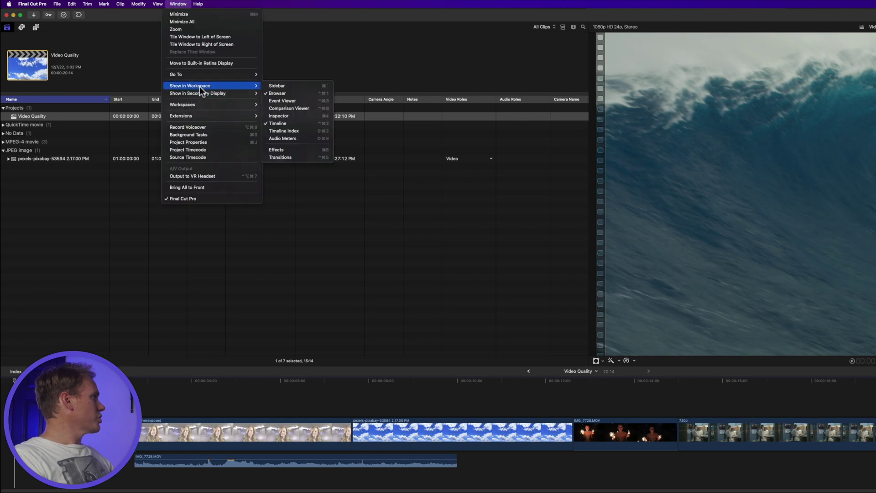
left_click(316, 85)
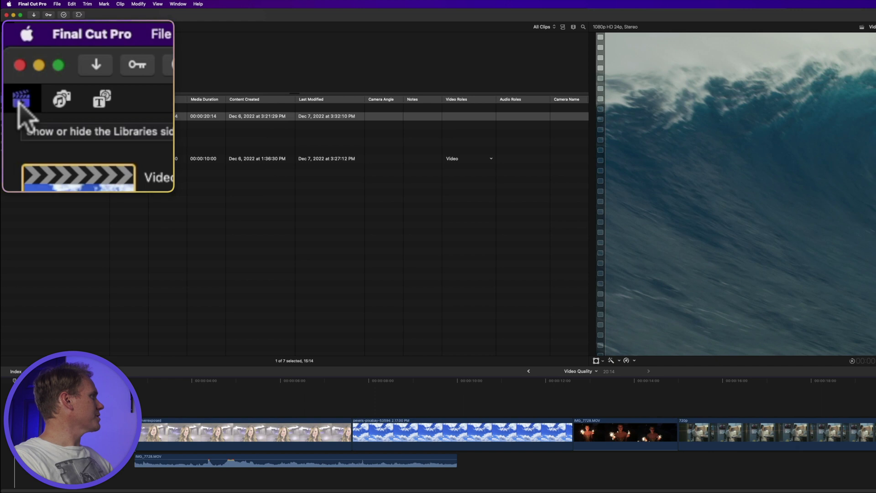
left_click(7, 27)
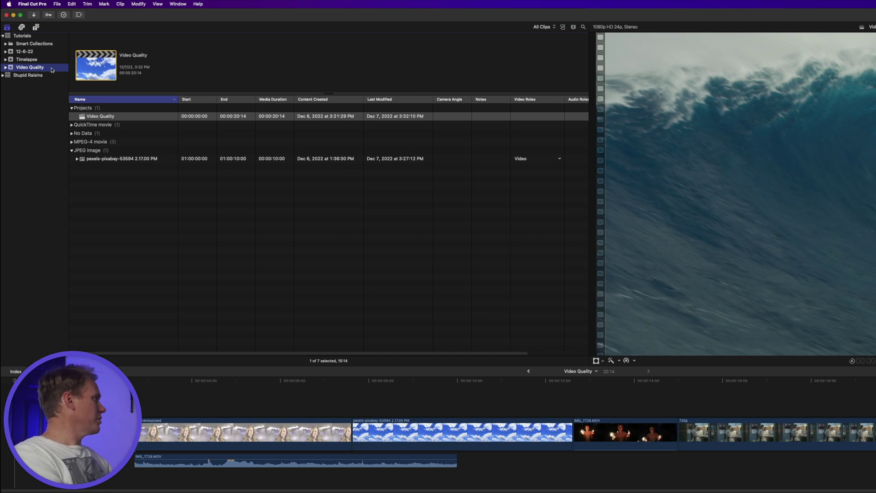
- Rename the Video Quality event as "new Name"
key("Return")
type("new Name")
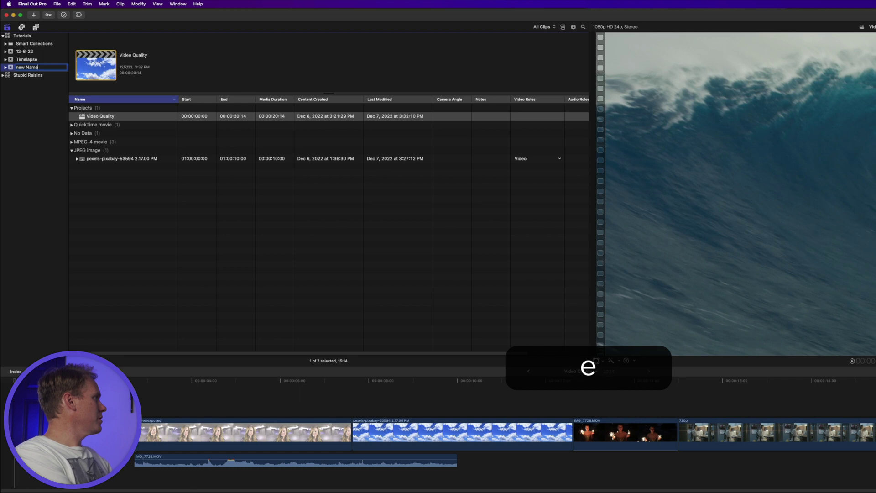
key("Return")
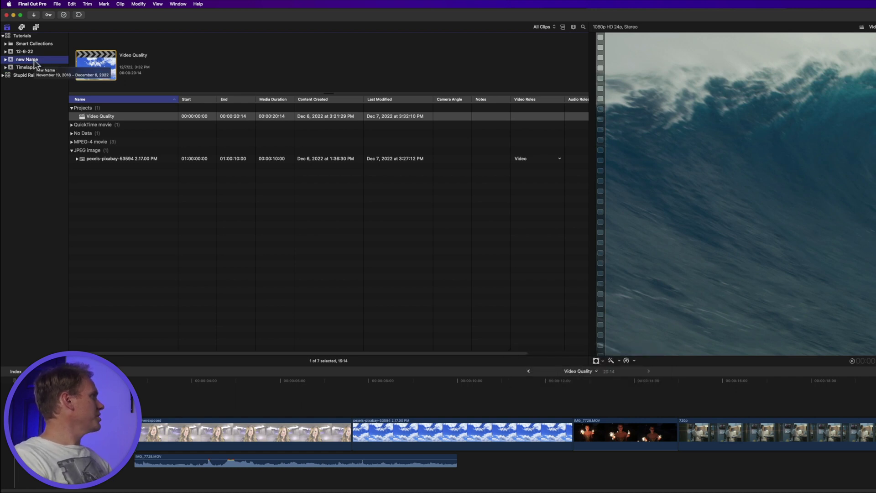
- Rename the "new Name" event as "Video Quality"
left_click(41, 59)
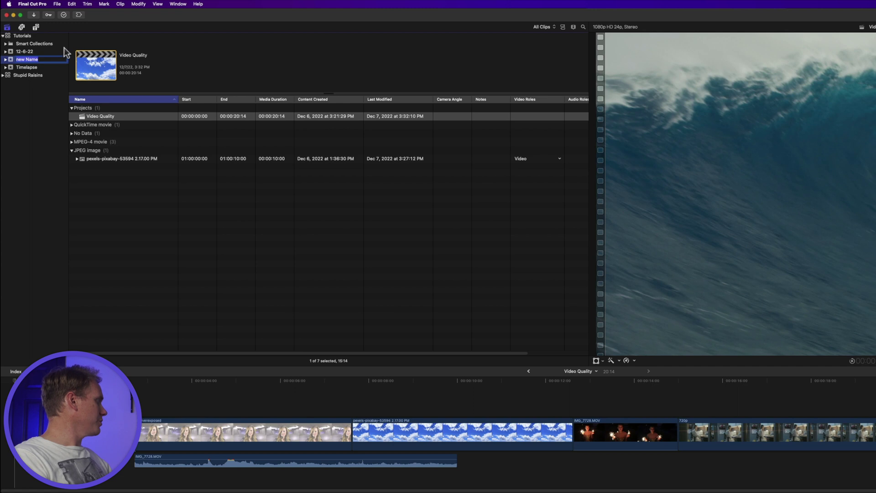
type("Vide")
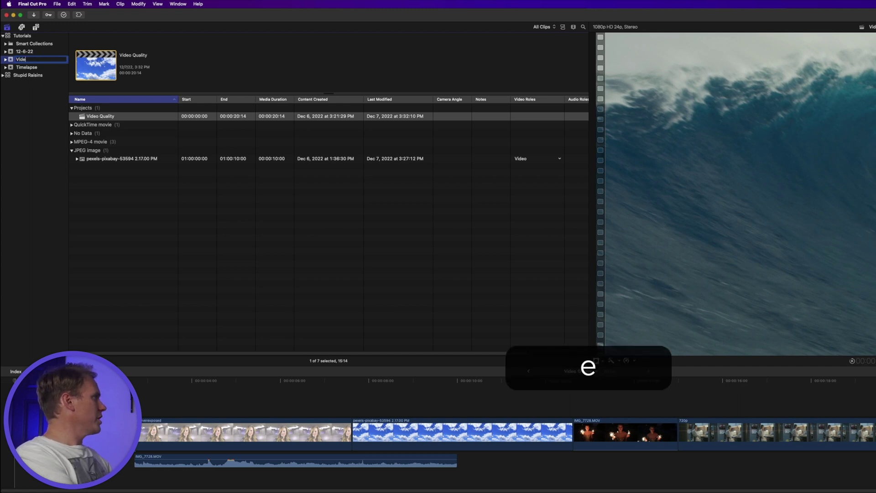
type("o Quality")
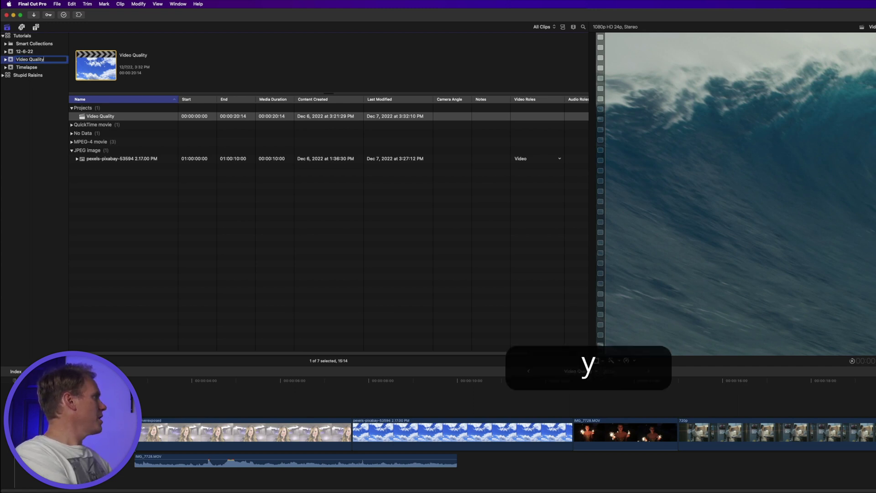
key("Return")
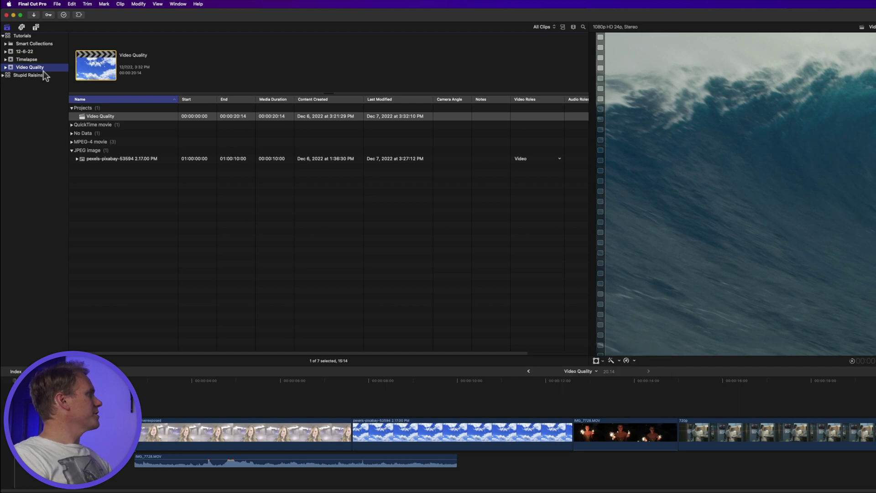
- Rename the Tutorials library as "New Name"
left_click(36, 36)
key("Return")
type("New Name")
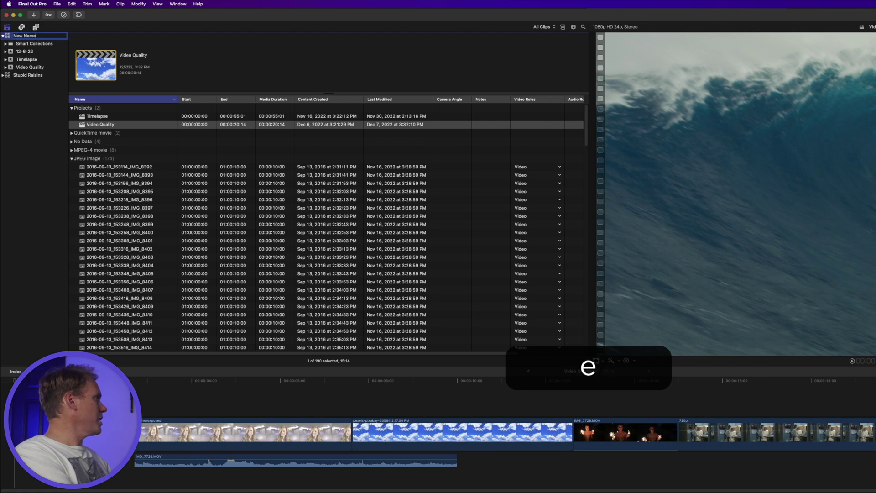
key("Return")
- Rename the "New Name" library as "Tutorials"
left_click(28, 37)
type("T")
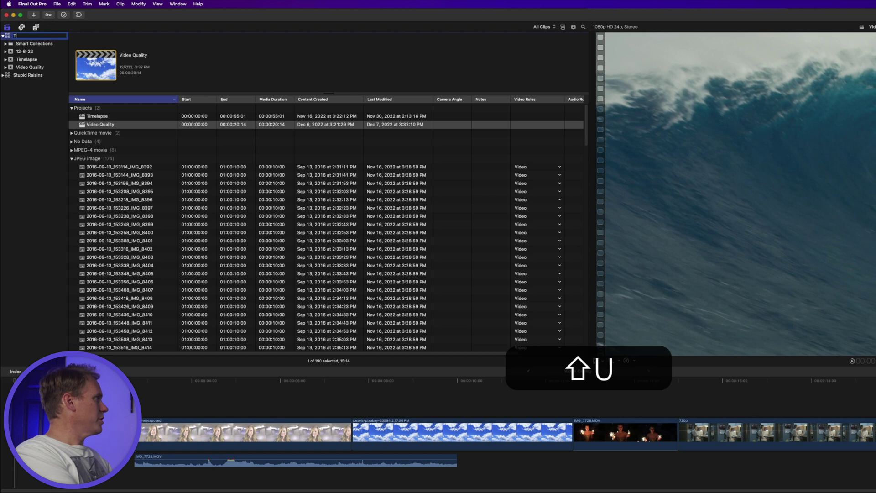
type("utorials")
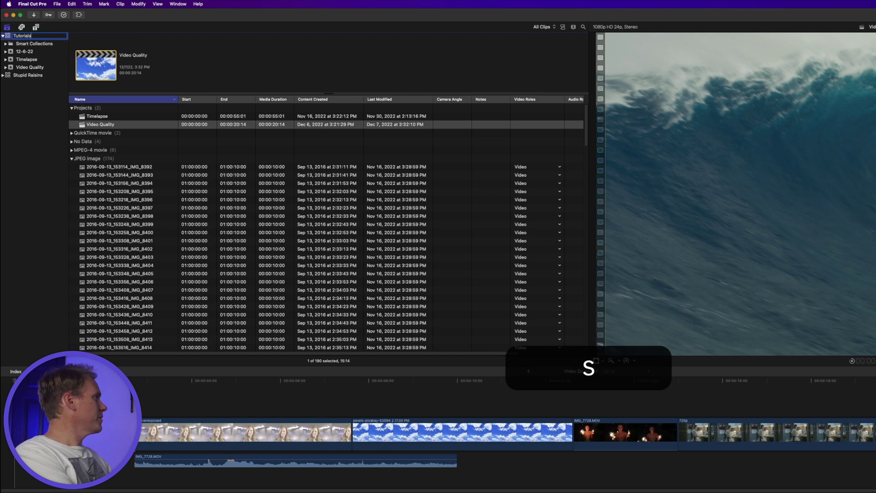
key("Return")
- Rename the project in the Video Quality event as "New Name"
left_click(54, 66)
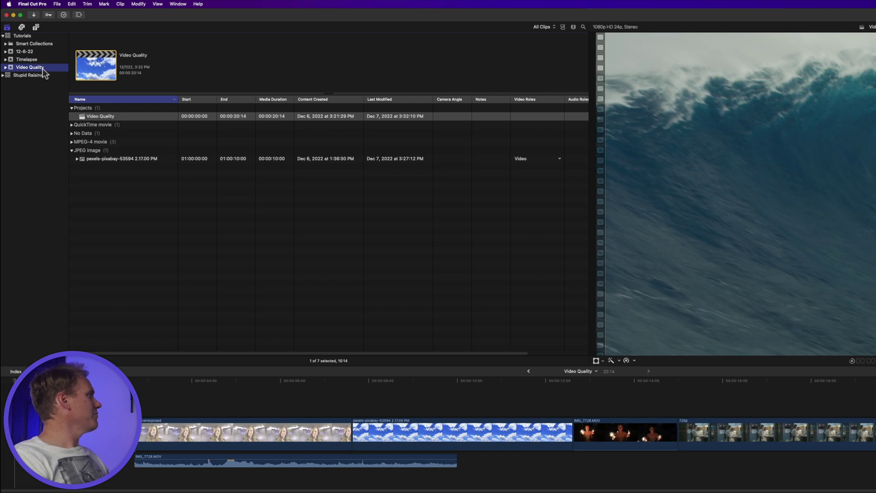
left_click(138, 117)
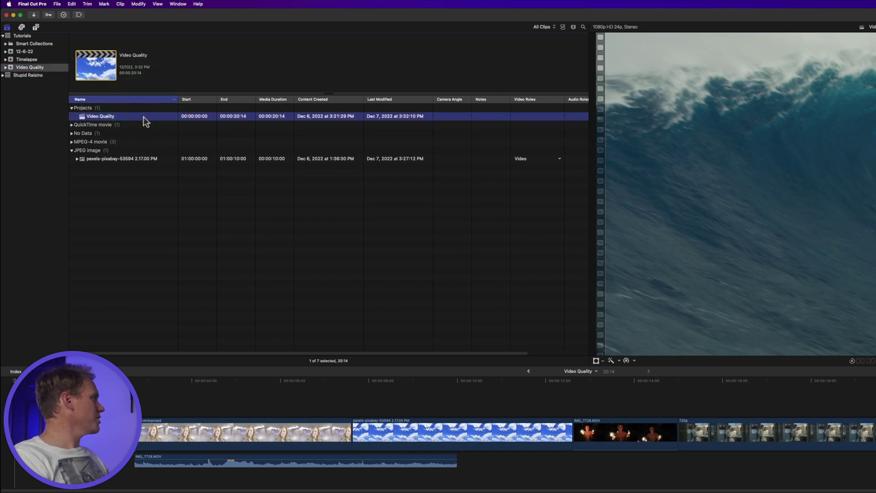
key("Return")
type("New ")
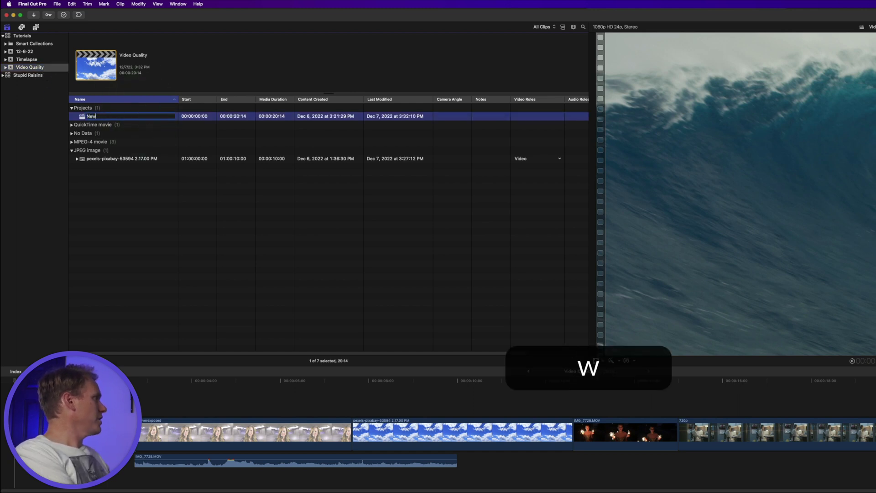
type("Name")
key("Return")
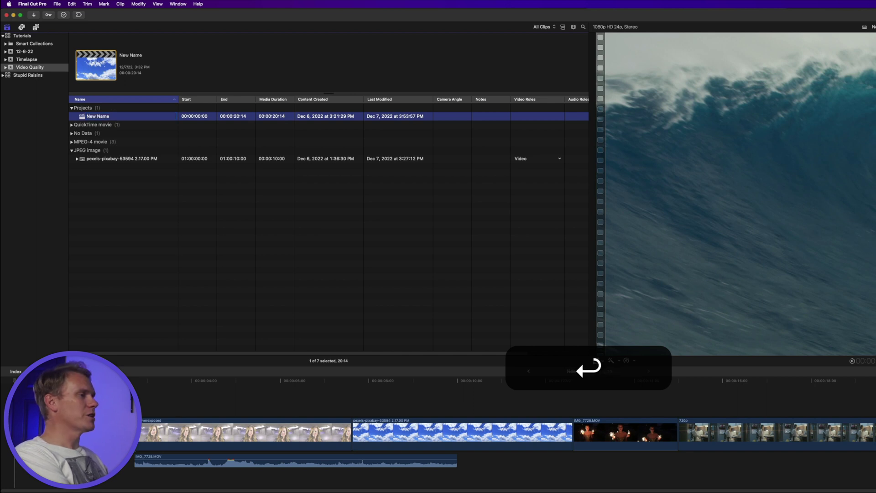
- Rename the "New Name" project as "Video Quality"
left_click(105, 116)
type("Video Quality")
key("Return")
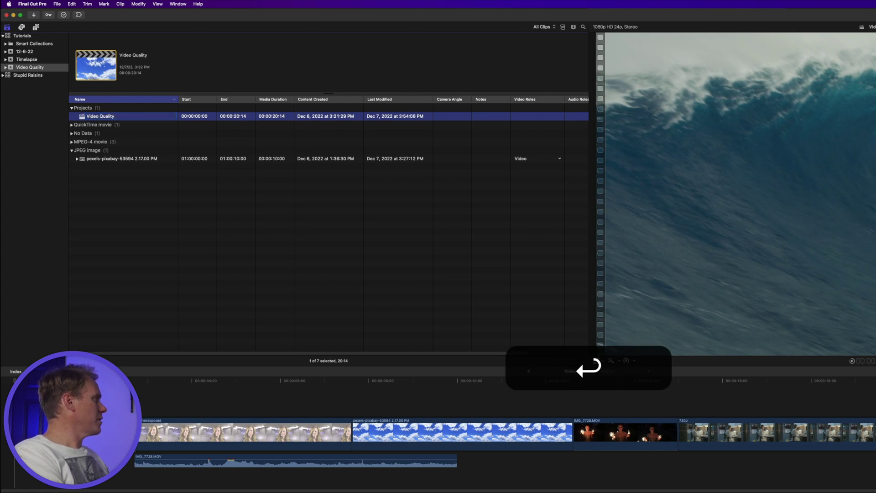
- Open the Video Quality project from the browser and show the contents of the Tutorials library
double_click(110, 118)
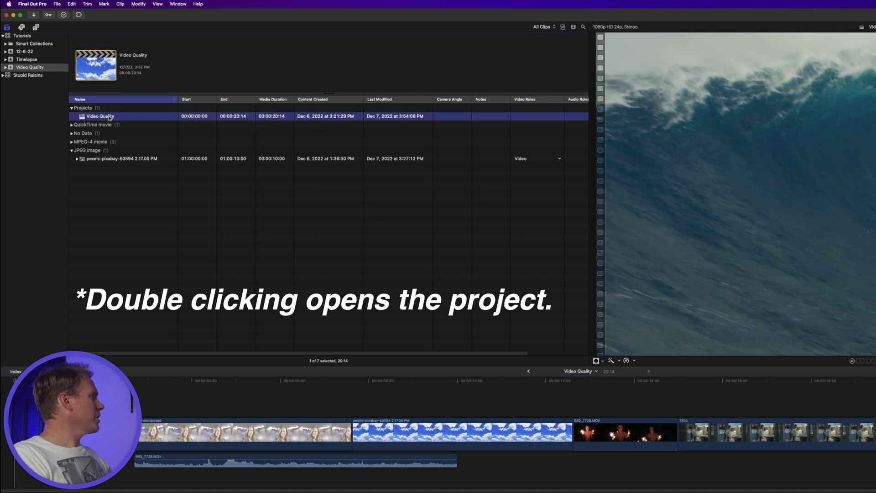
double_click(109, 117)
double_click(114, 118)
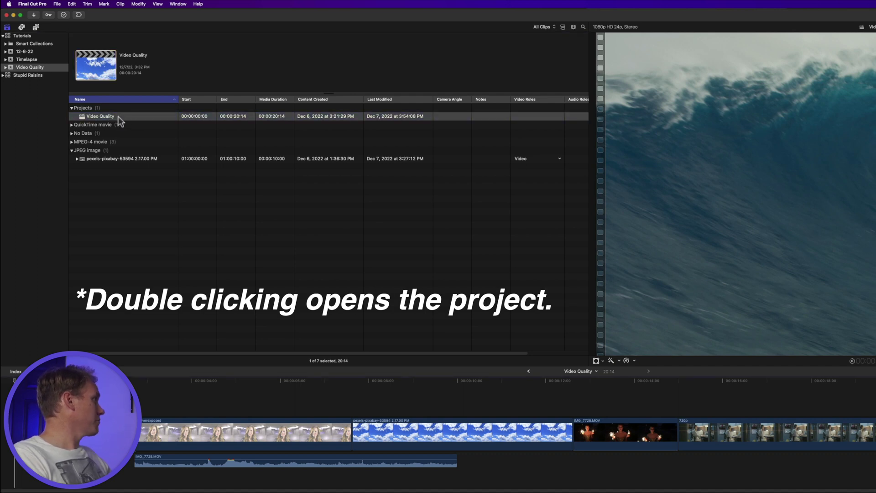
left_click(33, 67)
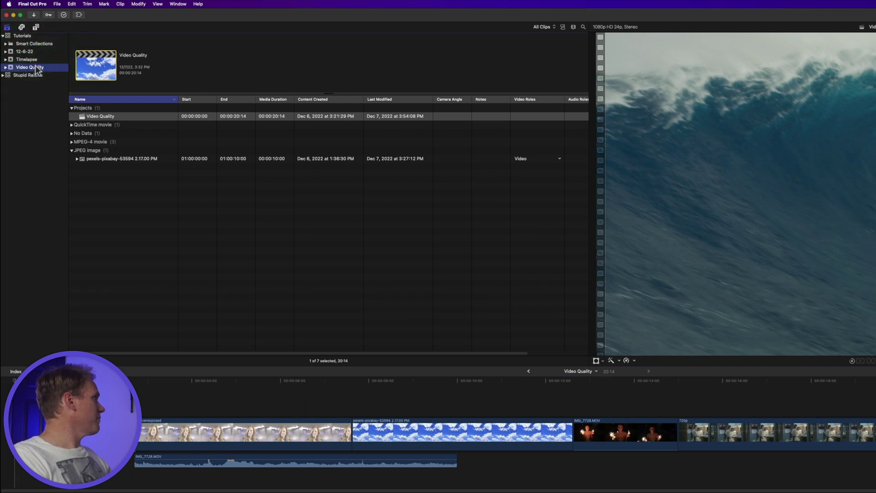
left_click(22, 37)
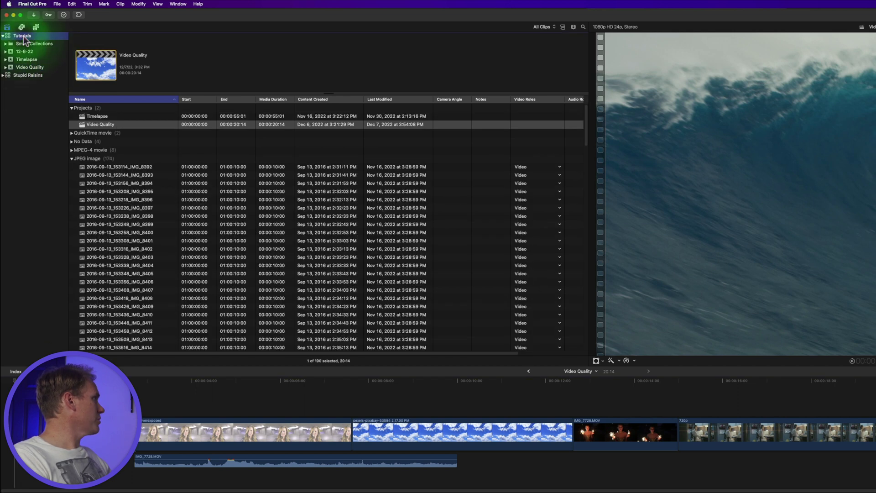
left_click(28, 67)
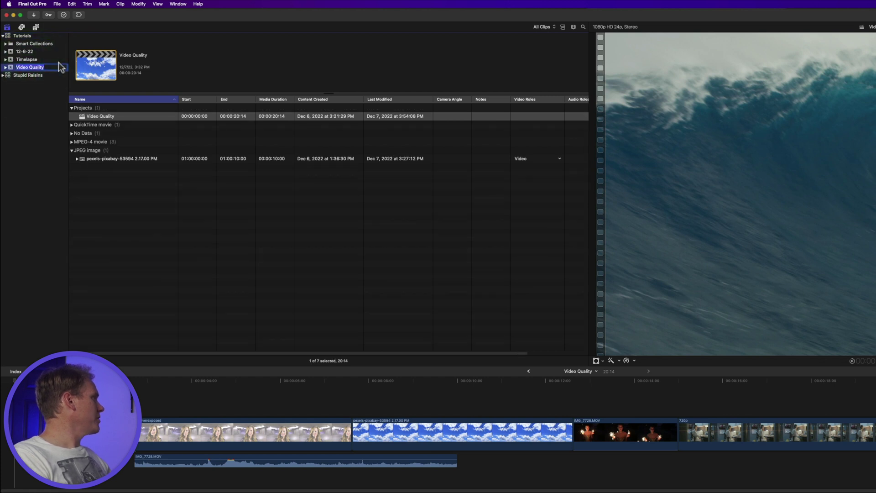
type("New Name")
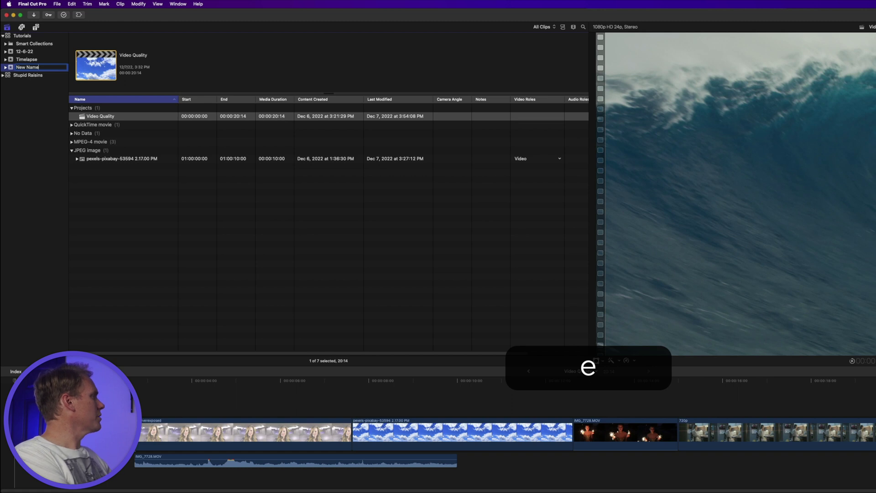
key("Escape")
- Switch the browser from list view to filmstrip view and rename the Video Quality project as "Project"
left_click(143, 116)
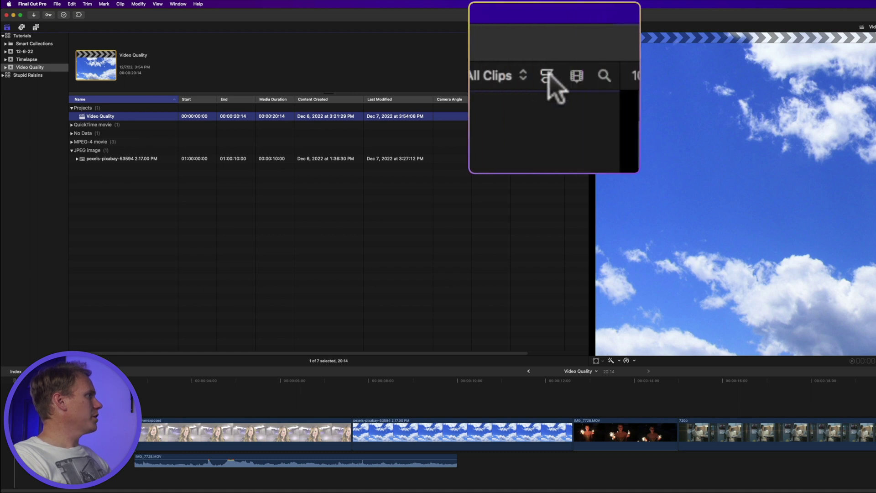
left_click(563, 28)
left_click(130, 53)
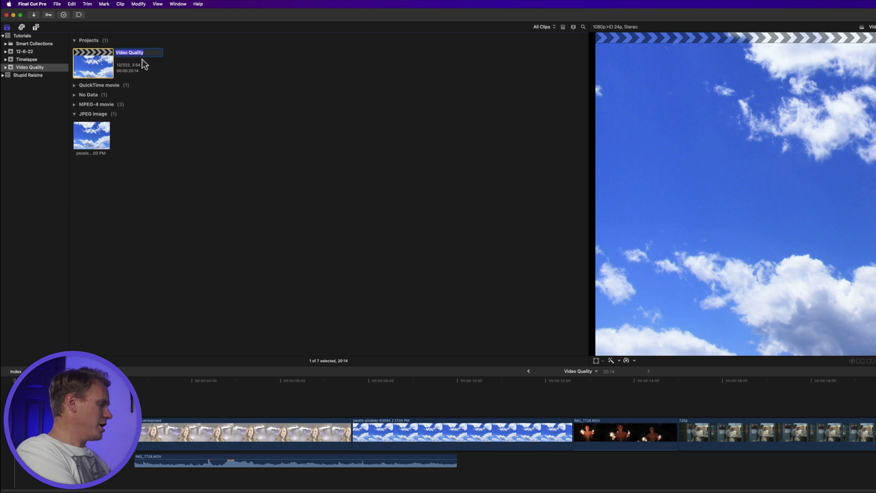
type("Project")
key("Return")
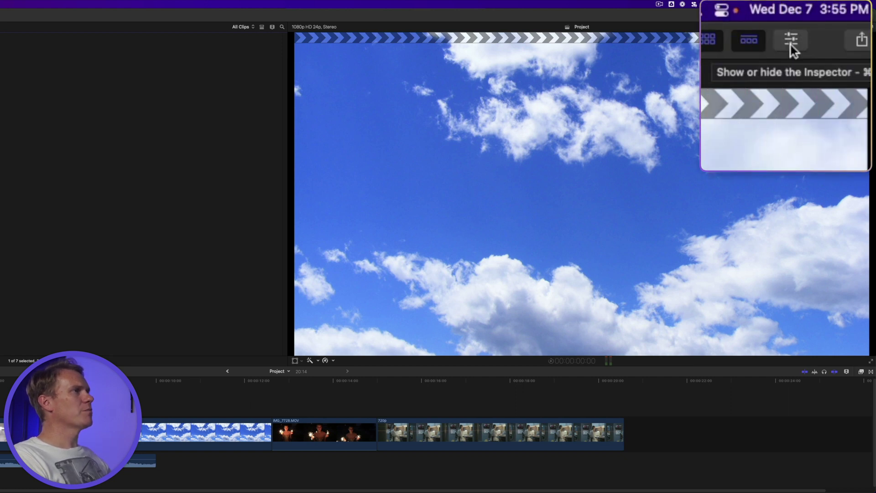
- Open the project's settings from its information in the Inspector and rename the project as "Video Quality"
left_click(842, 16)
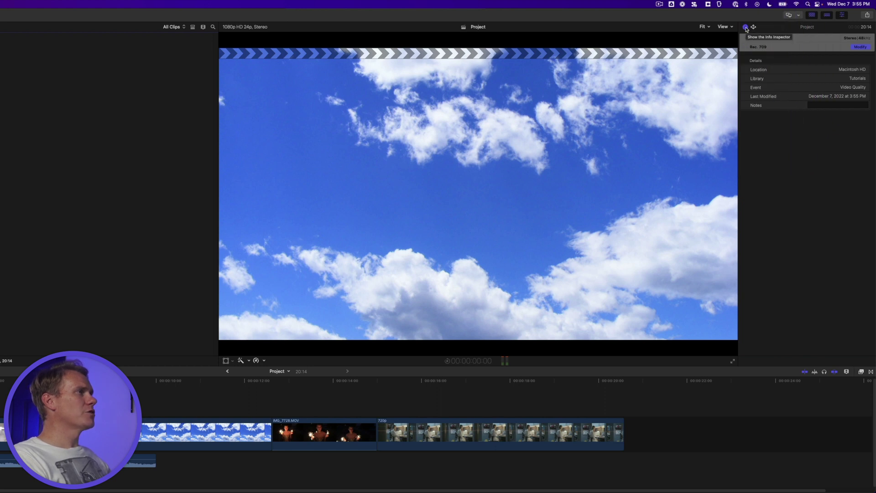
left_click(861, 47)
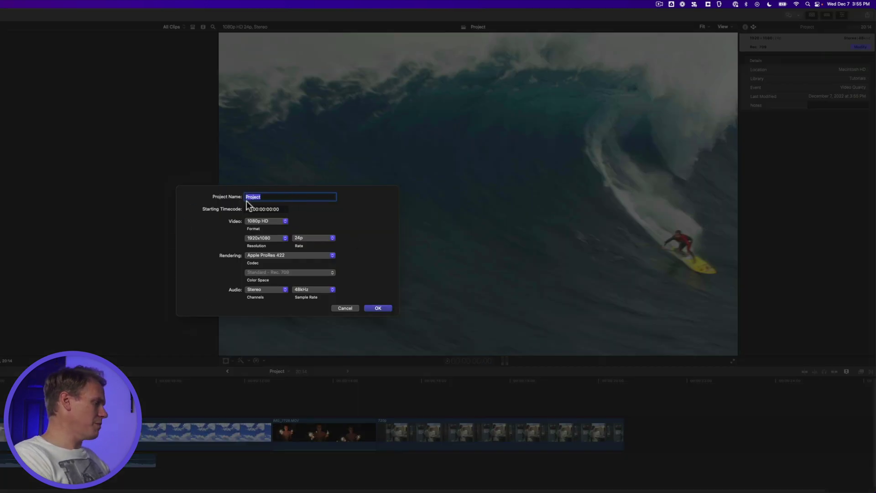
type("Video Quality")
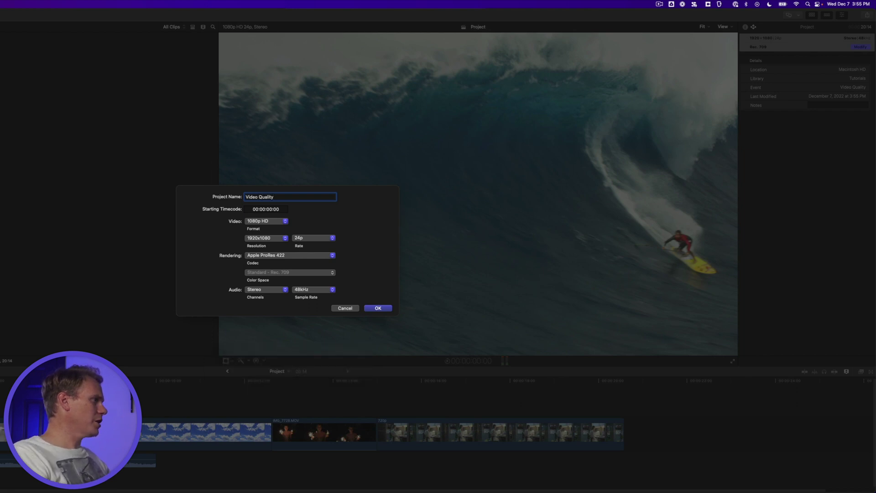
left_click(381, 308)
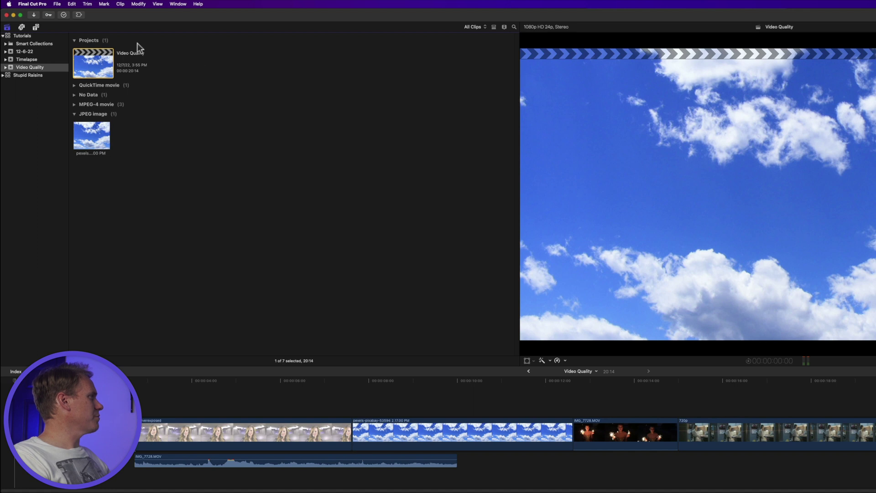
- Show the browser in list view, rename the Video Quality project as "Mistake" and undo that rename
key("alt+super+2")
key("Return")
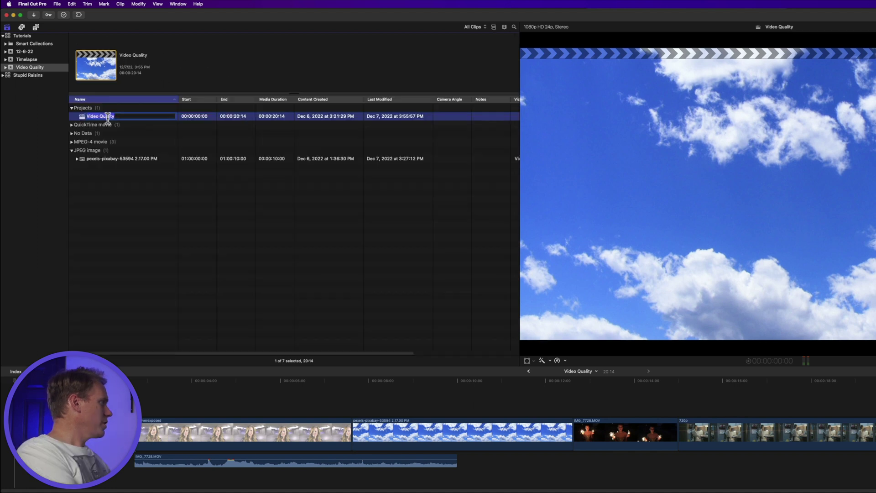
type("Mistake")
key("Return")
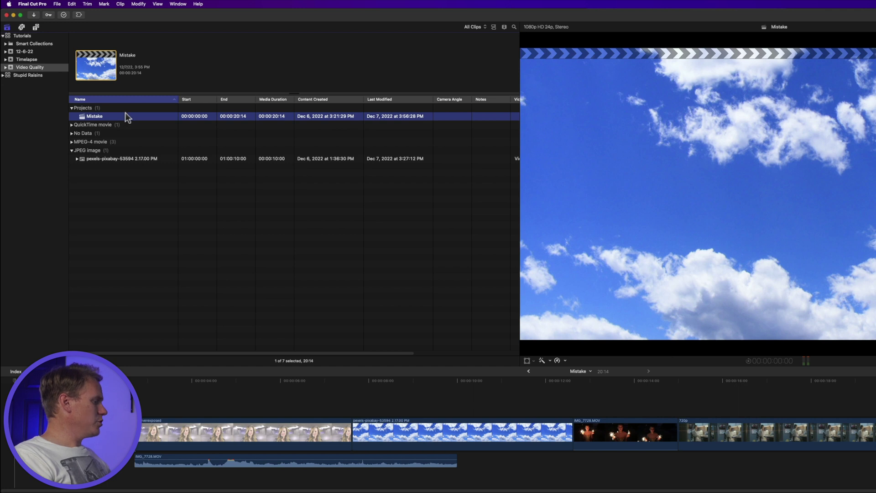
key("super+z")
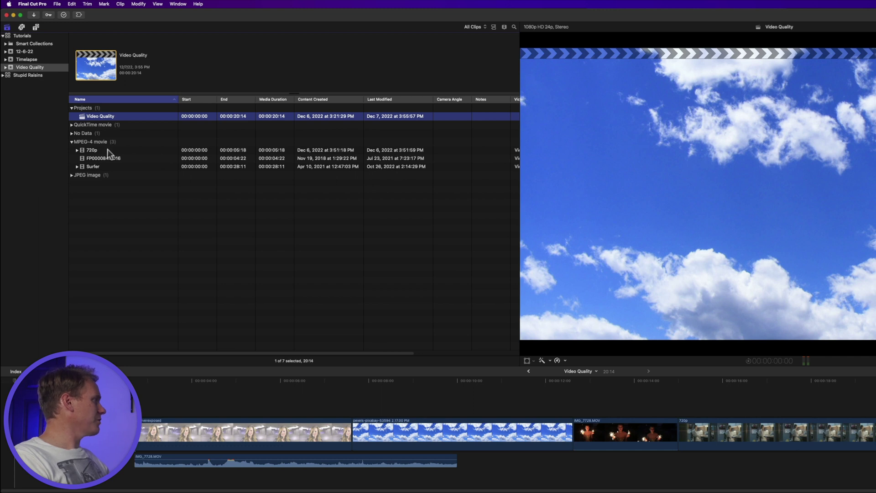
- Rename the FP000084MD16 clip in the MPEG-4 movie group of the browser as "Girl"
left_click(119, 158)
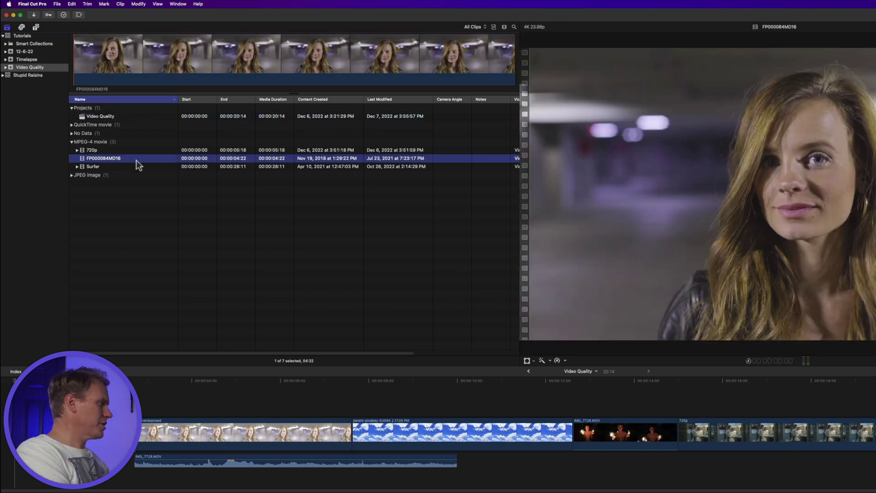
key("Return")
type("Girl")
key("Return")
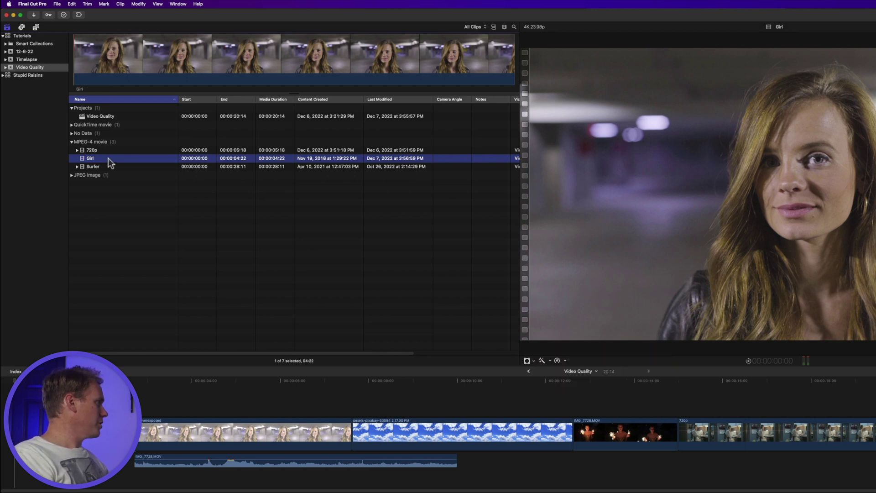
- Rename the "Girl" clip in the browser list as "Woman"
left_click(93, 160)
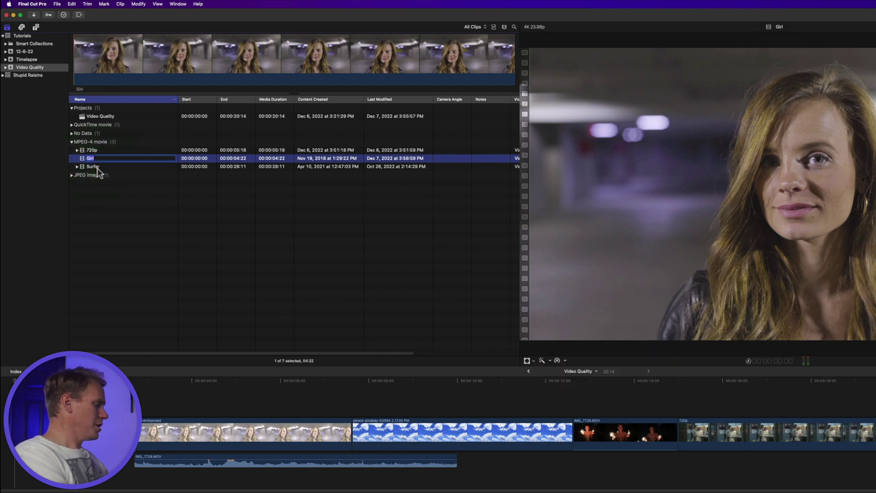
key("shift")
type("Woman")
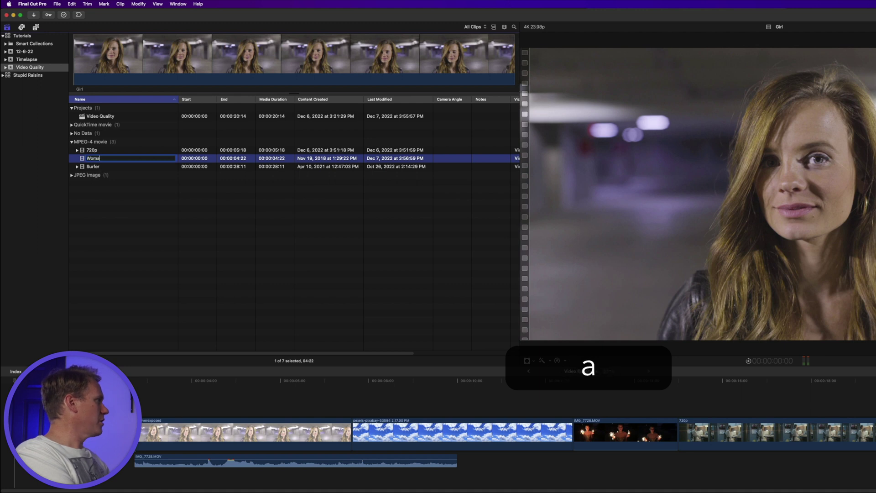
key("Return")
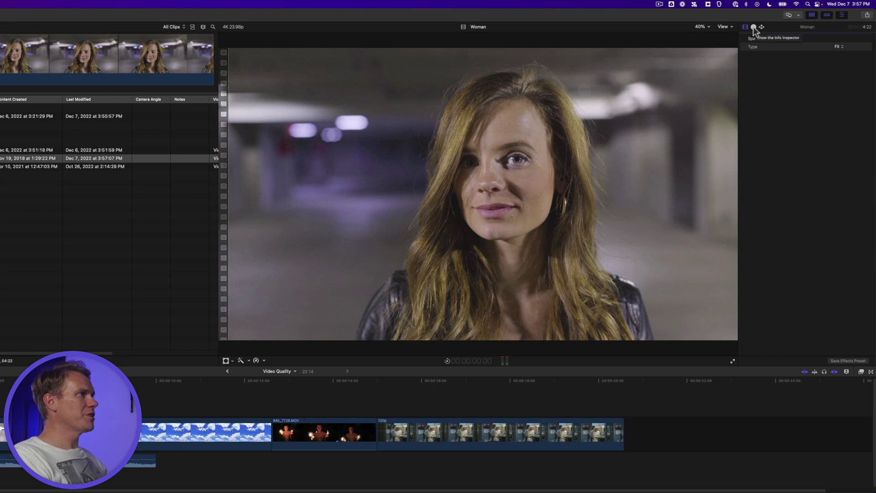
- Show the Woman clip's information in the Inspector and change its name to "Woman in Garage"
left_click(754, 27)
left_click(824, 65)
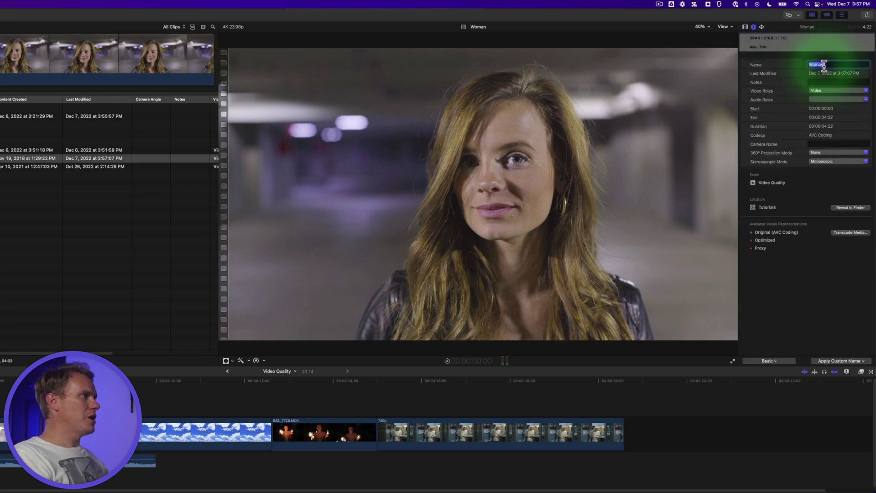
type("Woman in Garage")
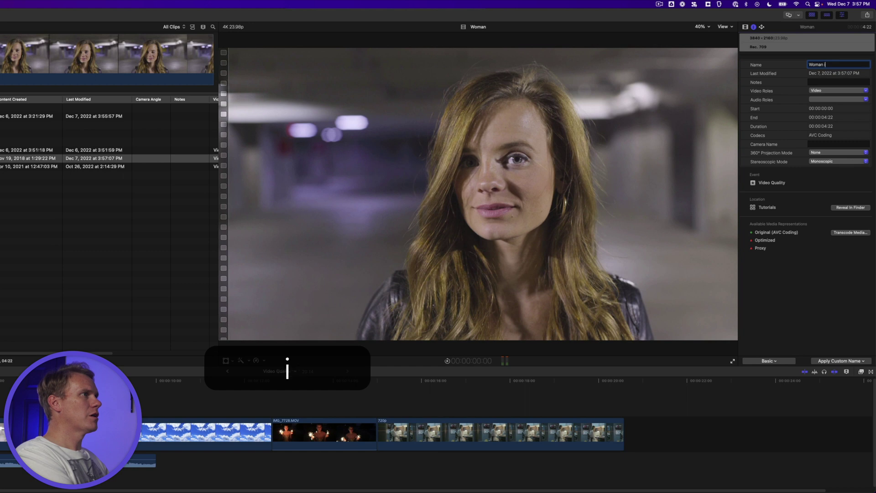
key("Return")
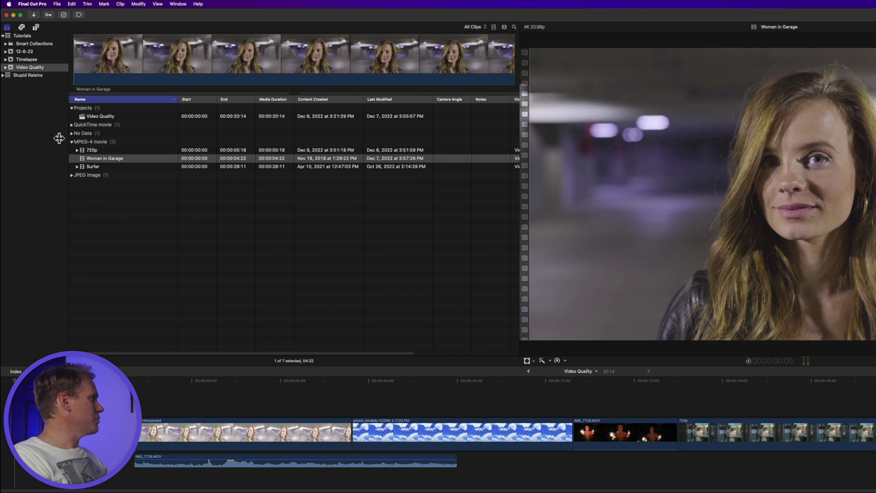
- Rename the Surfer clip at the start of the timeline as "Pro Surfer"
left_click(41, 451)
left_click(55, 383)
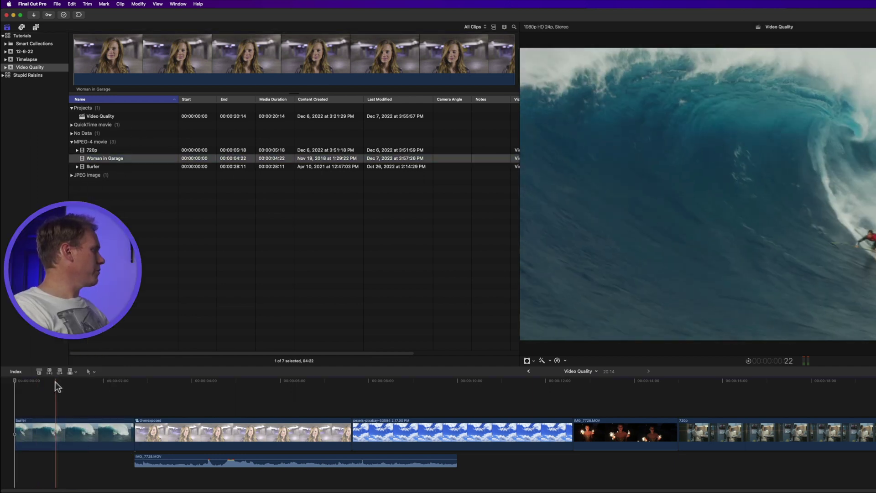
right_click(58, 430)
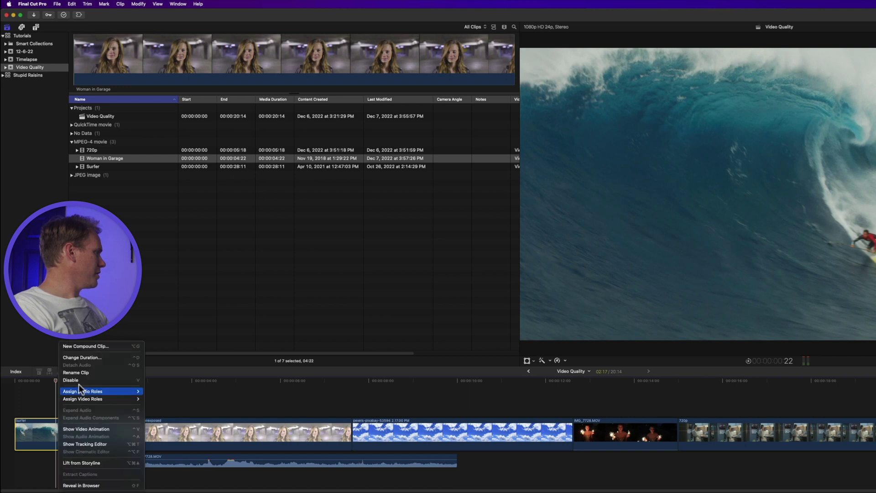
left_click(76, 372)
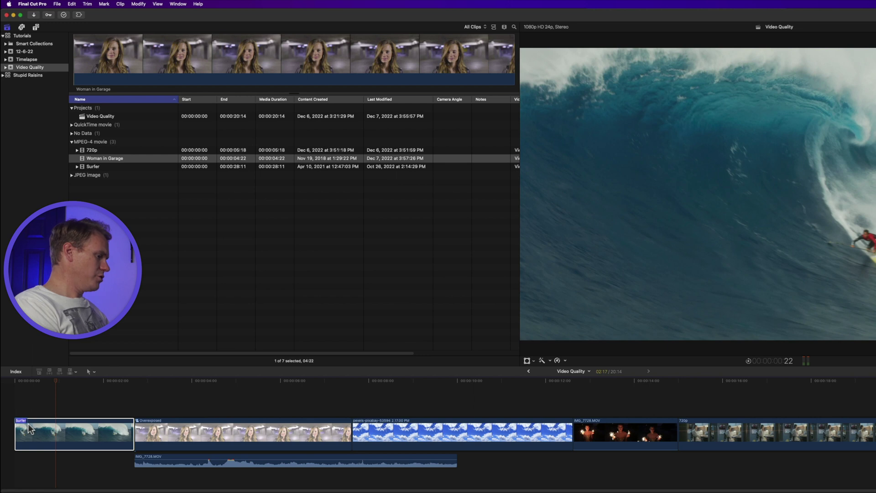
key("Left")
type("Ro")
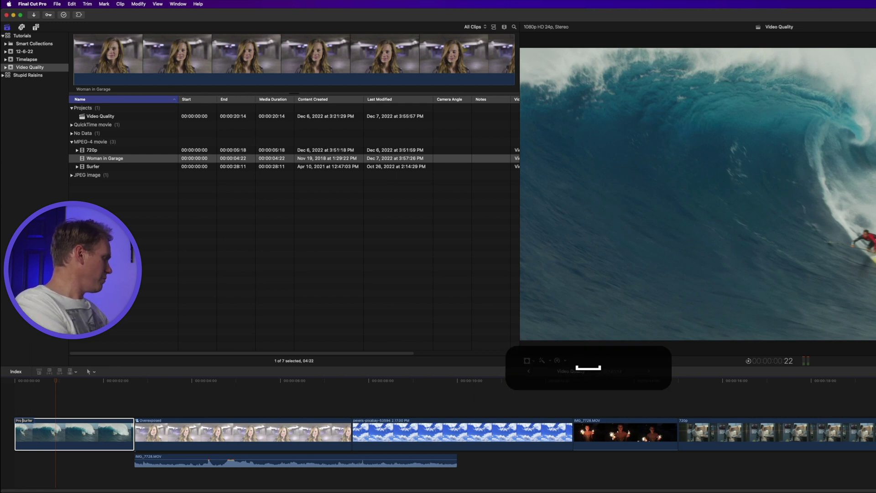
key("Return")
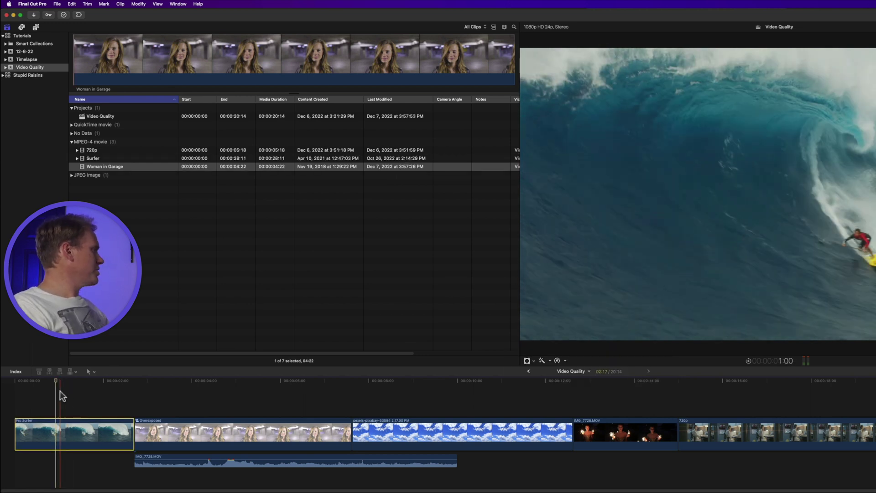
- Open the timeline index and rename the 720p clip in its list as "Video"
left_click(16, 371)
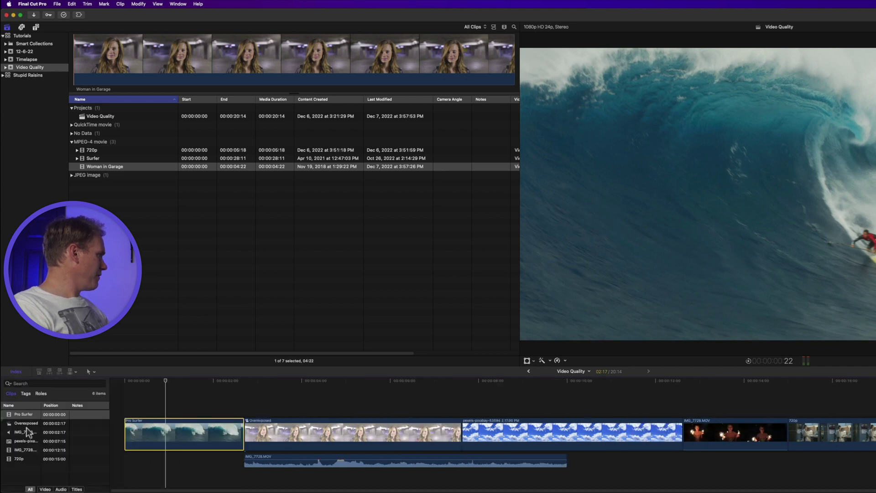
left_click(19, 458)
left_click(21, 459)
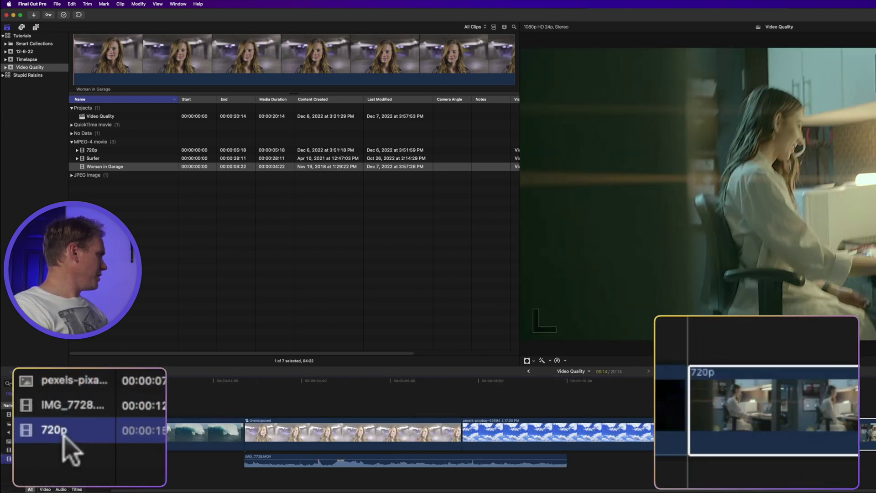
left_click(59, 429)
type("Video")
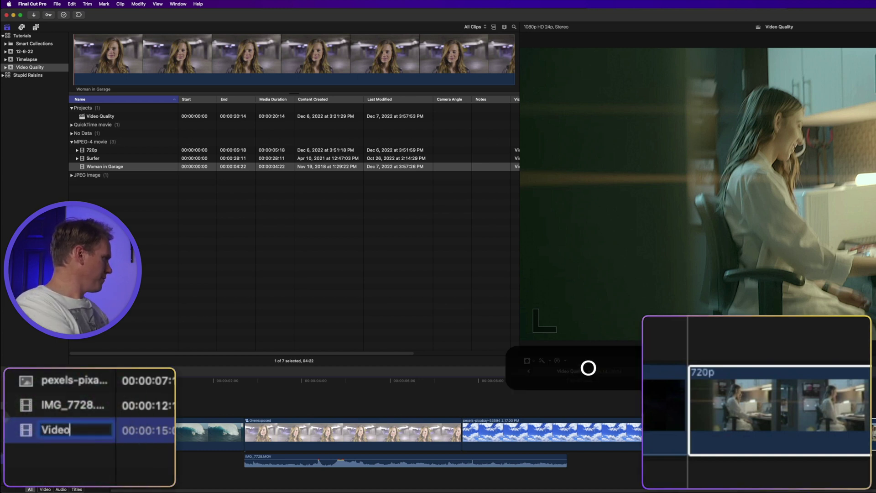
key("Return")
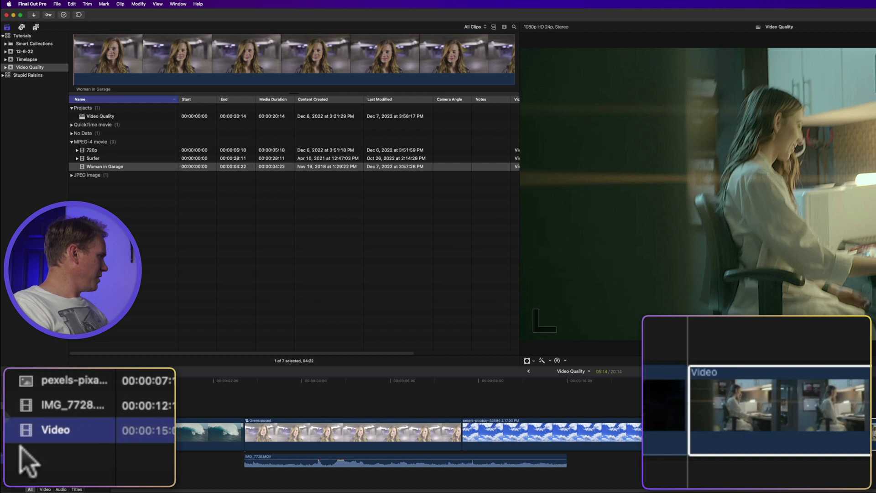
- Undo the renames of the "Video" and "Pro Surfer" clips in the timeline
left_click(573, 401)
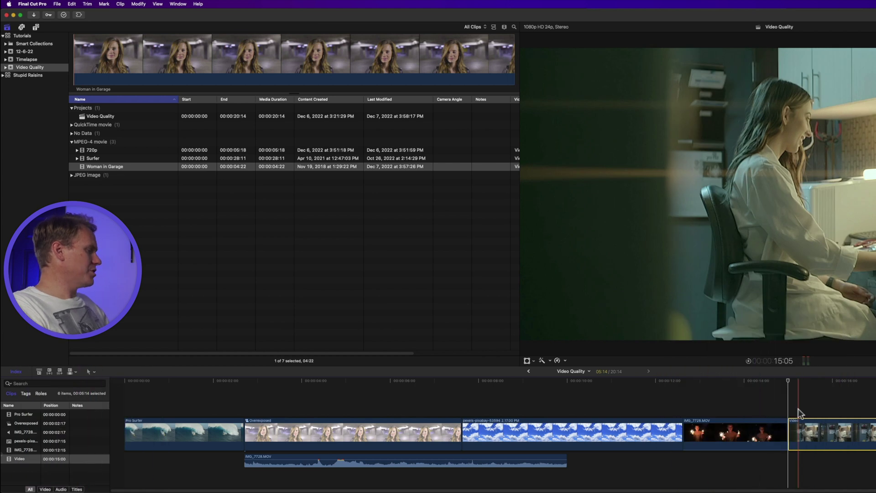
key("super")
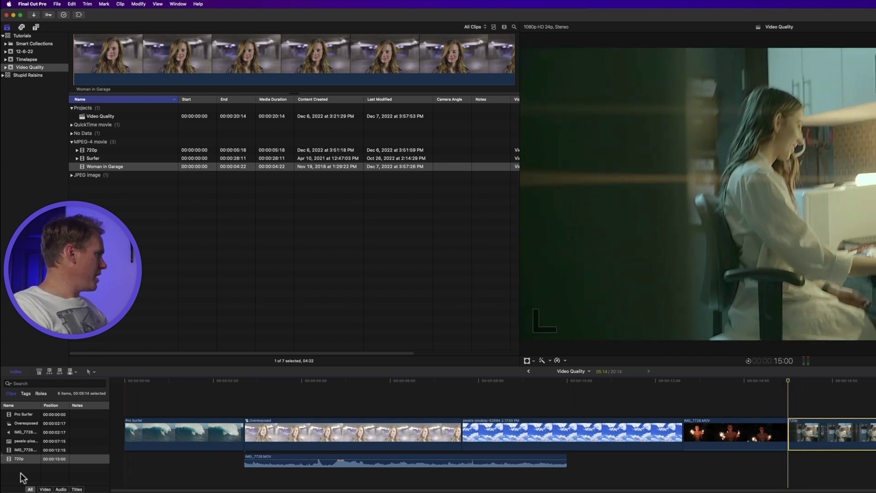
key("super+z")
- Duplicate the Surfer clip directly after itself in the timeline and close the timeline index
left_click(165, 431)
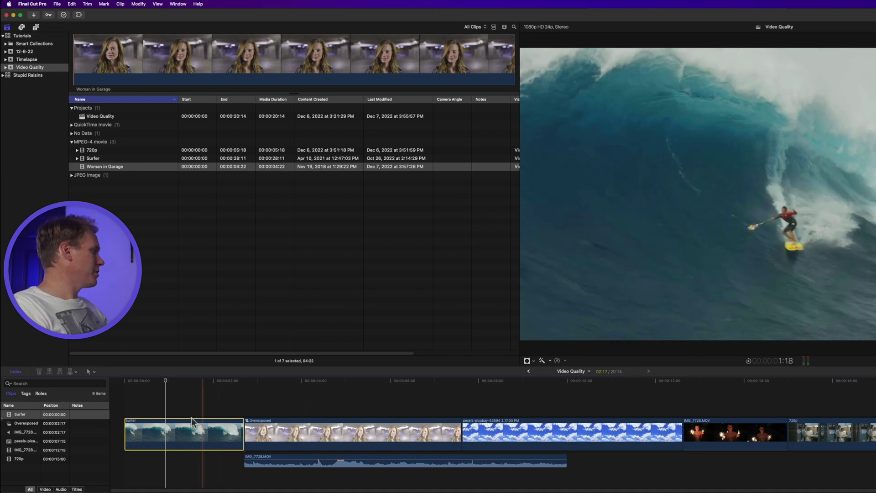
key("alt")
left_click_drag(194, 431, 302, 432)
key("super+shift+2")
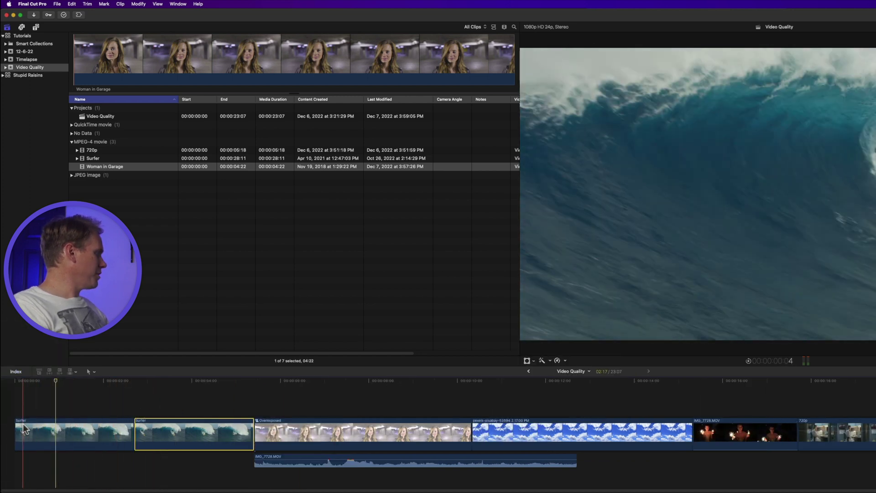
- Rename the second Surfer clip in the timeline as "Waves"
right_click(160, 426)
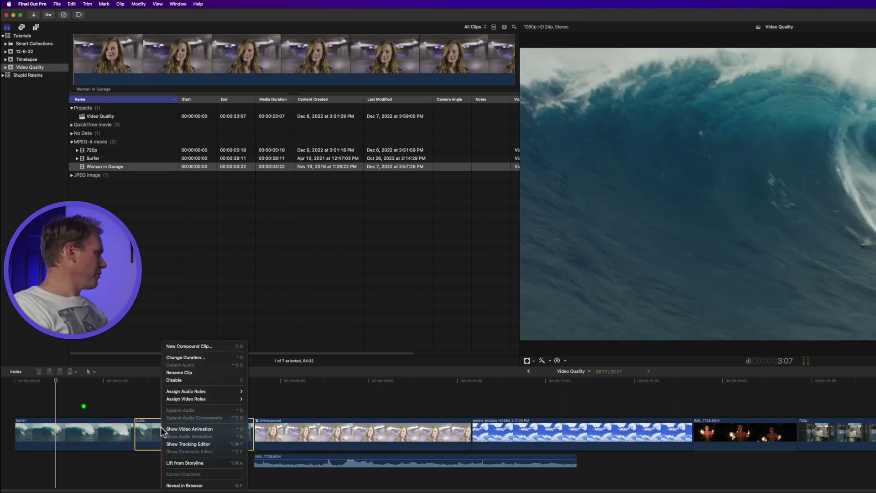
left_click(187, 373)
type("WA")
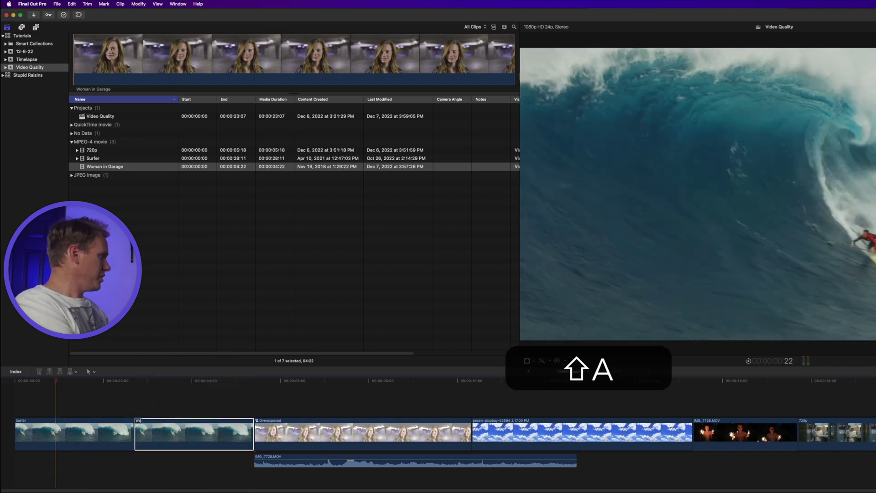
type("VES")
key("shift+BackSpace")
key("shift+BackSpace")
key("shift+BackSpace")
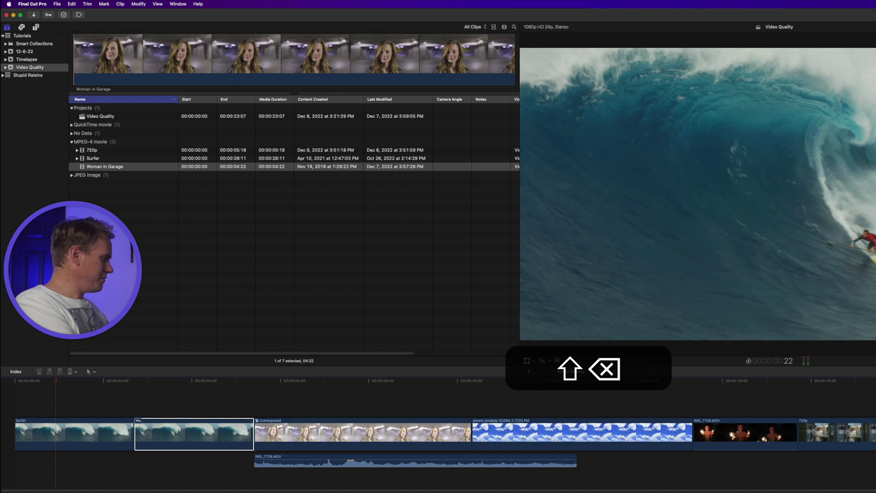
type("ves")
key("Return")
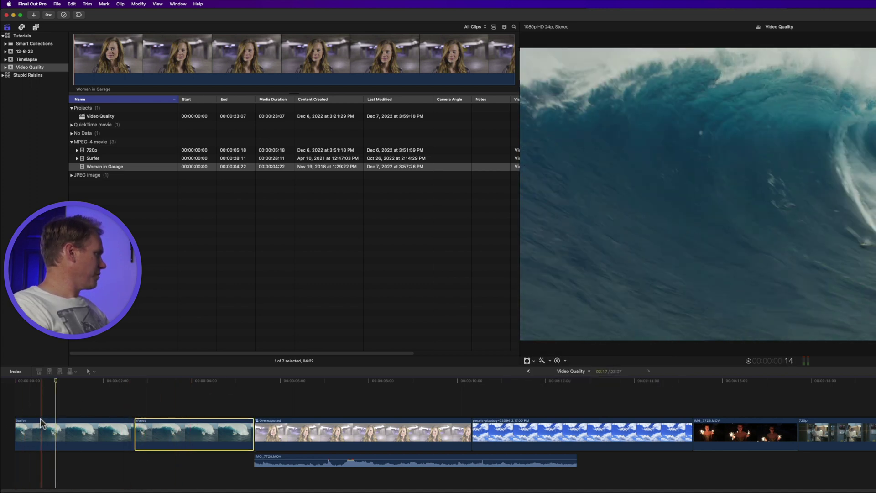
- Rename the Surfer clip in the browser's MPEG-4 movie group as "Pro Surfer"
left_click(114, 159)
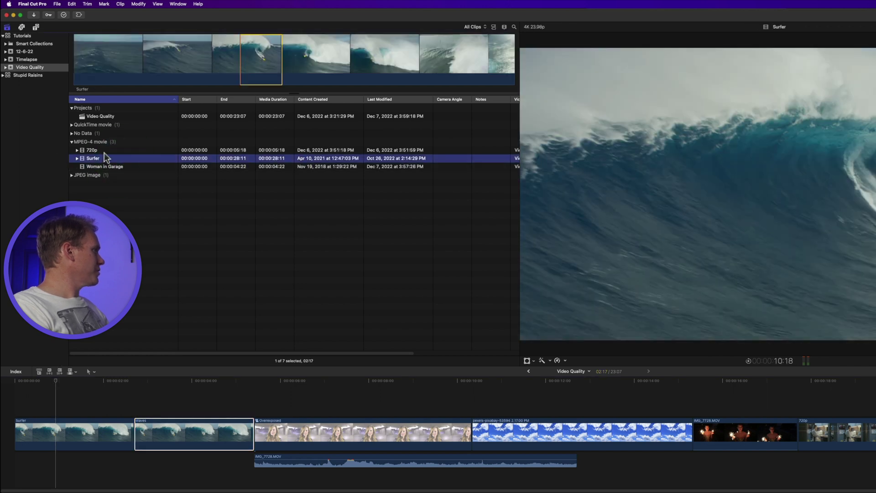
left_click(100, 165)
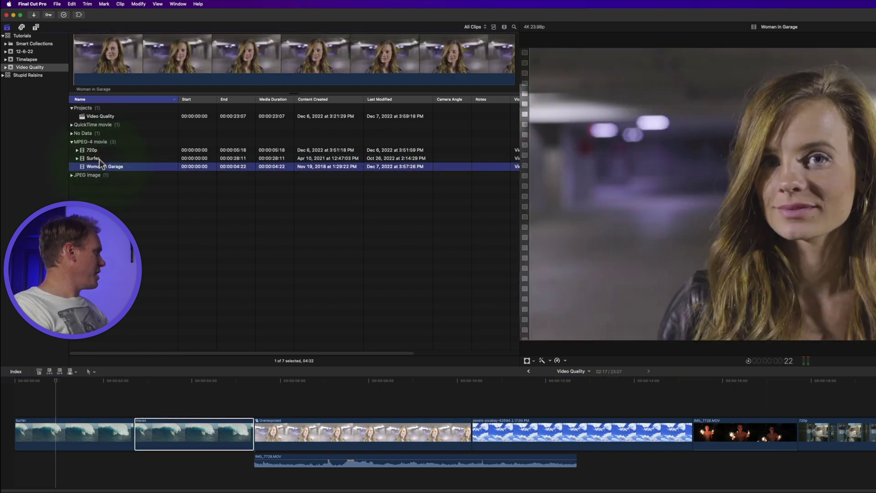
left_click(102, 159)
key("Return")
type("Pro")
key("Return")
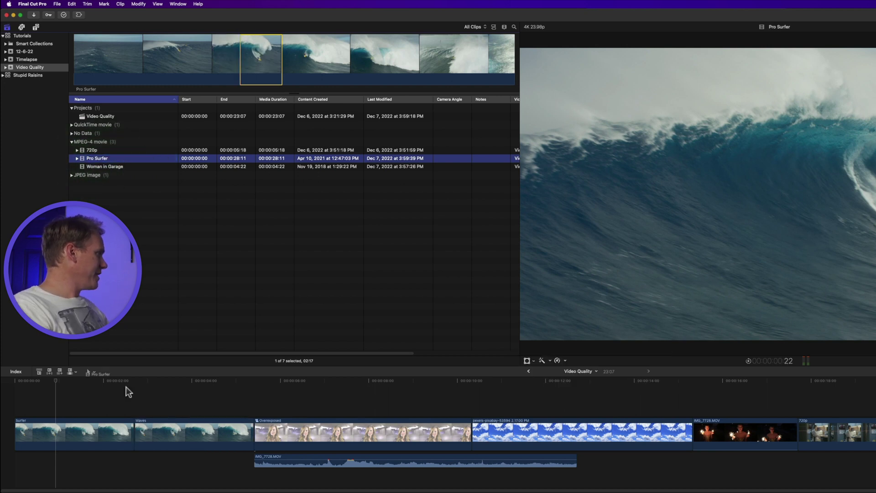
- Insert the browser's Pro Surfer clip between the Surfer and Waves clips in the timeline and rename the inserted clip as "Big Waves"
key("q")
left_click_drag(143, 426, 138, 434)
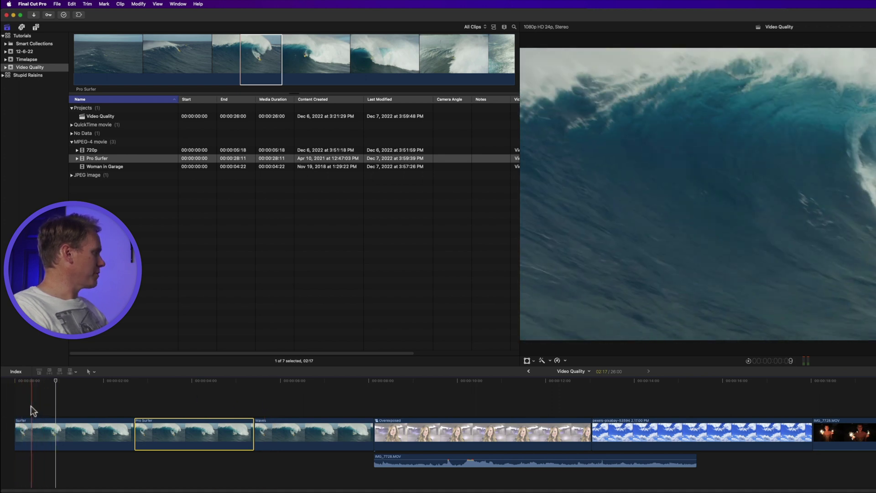
right_click(166, 430)
left_click(185, 373)
type("Big Waves")
key("Return")
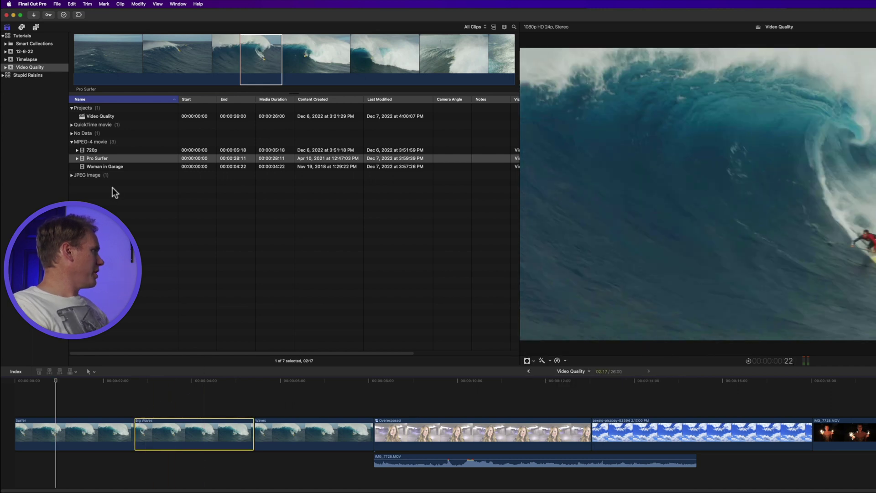
left_click(116, 156)
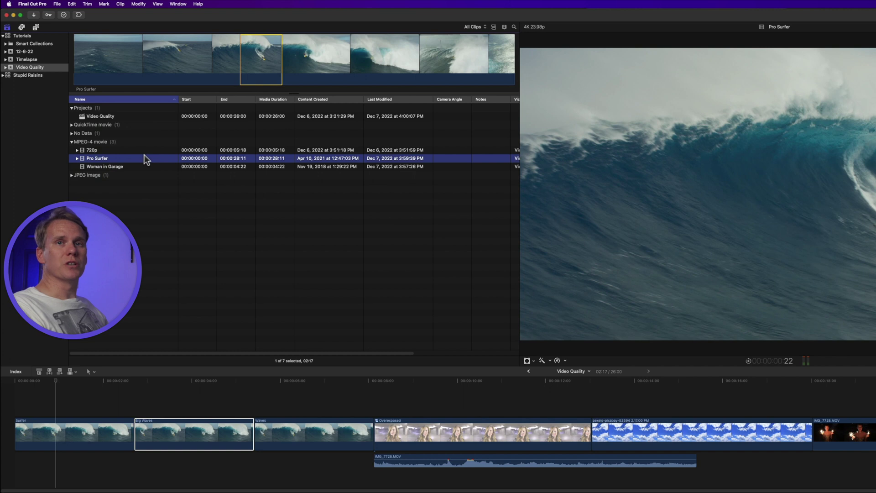
left_click(273, 395)
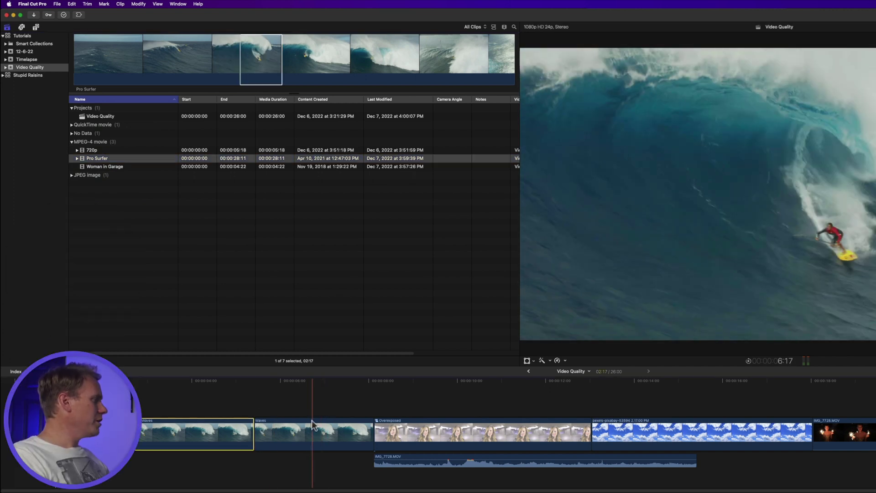
- Rename the Overexposed clip in the timeline as "Clip"
left_click(469, 424)
right_click(464, 420)
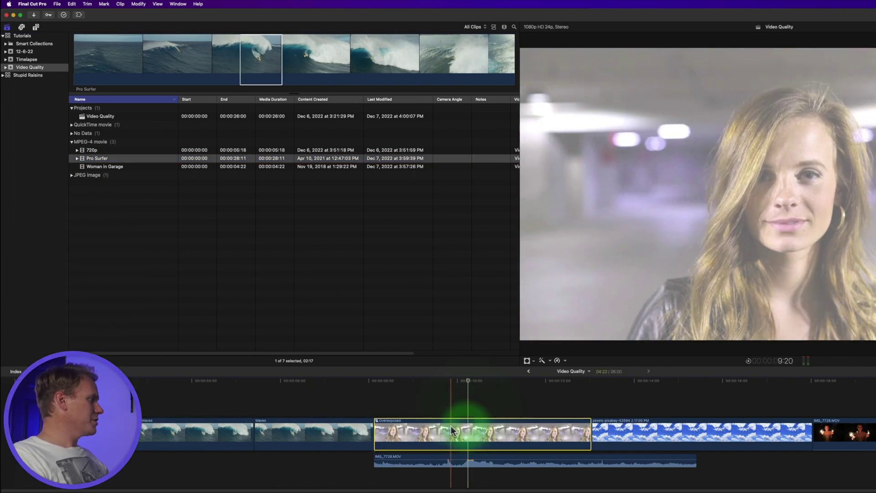
left_click(468, 373)
type("Clip")
key("Return")
- Rename the connected IMG_7728.MOV audio clip in the timeline as "Sounds"
left_click(496, 457)
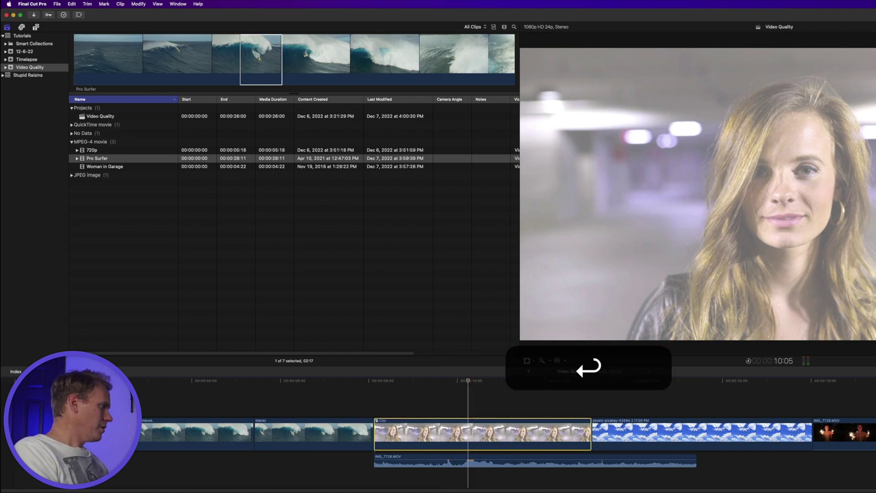
right_click(497, 457)
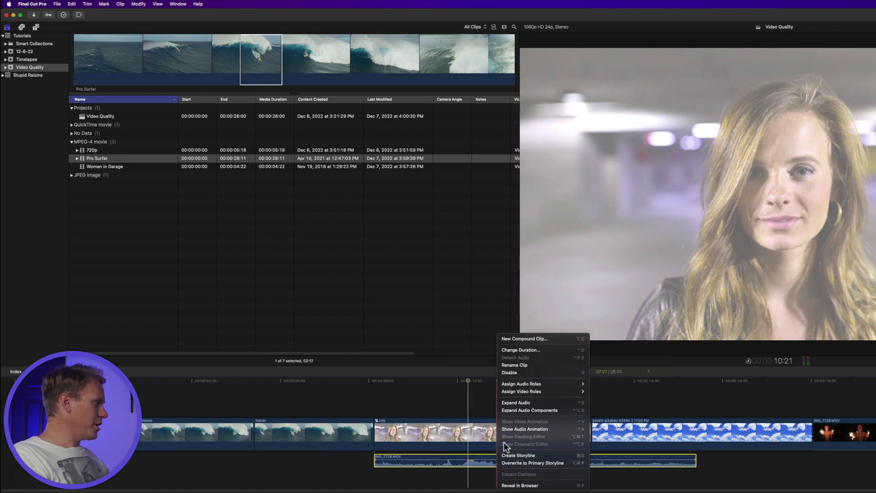
left_click(521, 365)
type("Sounds")
key("Return")
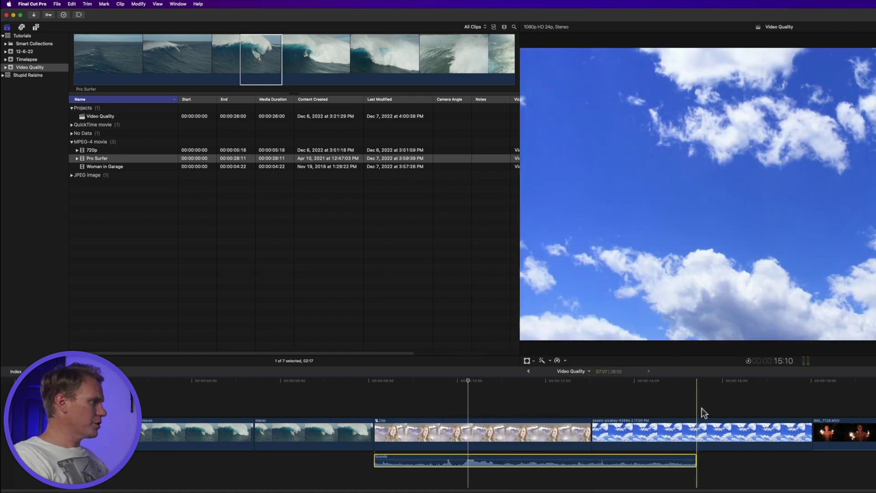
- Rename the blue-sky image clip in the timeline as "Clouds"
left_click(704, 422)
right_click(706, 423)
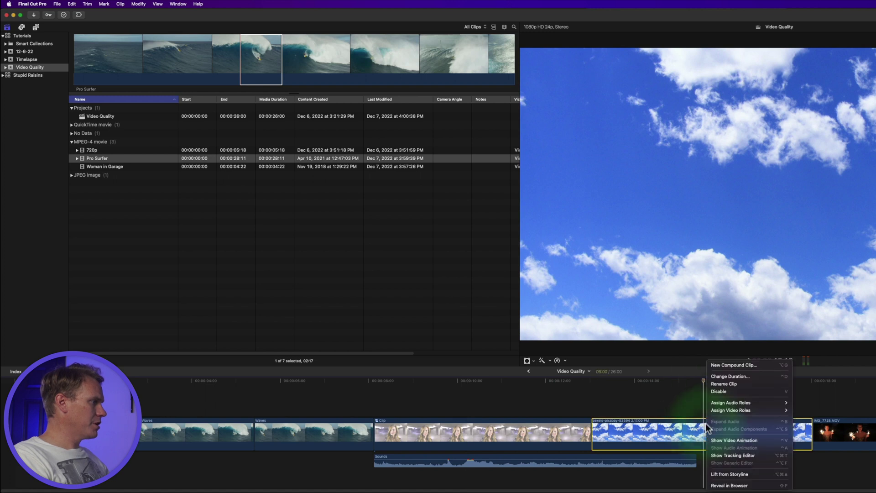
left_click(723, 384)
type("Clouds")
key("Return")
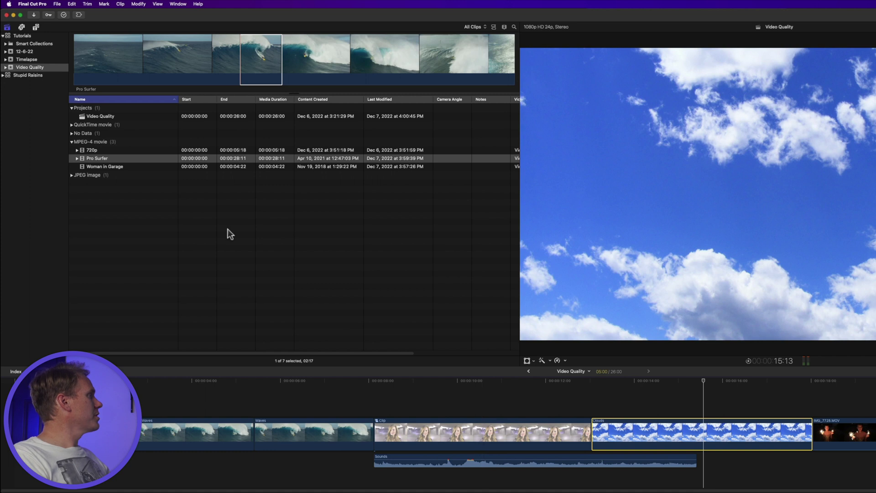
- Add the Custom title from the Build In/Out category above the surfing clips, starting partway through the Surfer clip
left_click(35, 27)
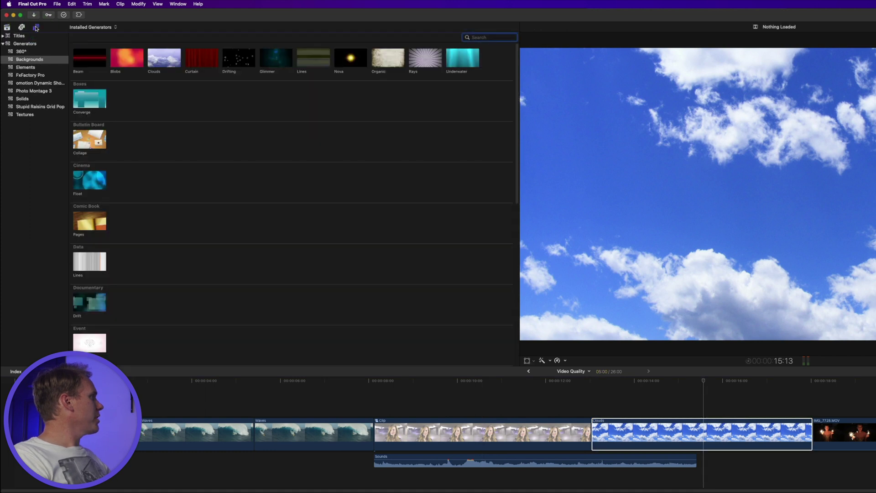
left_click(3, 36)
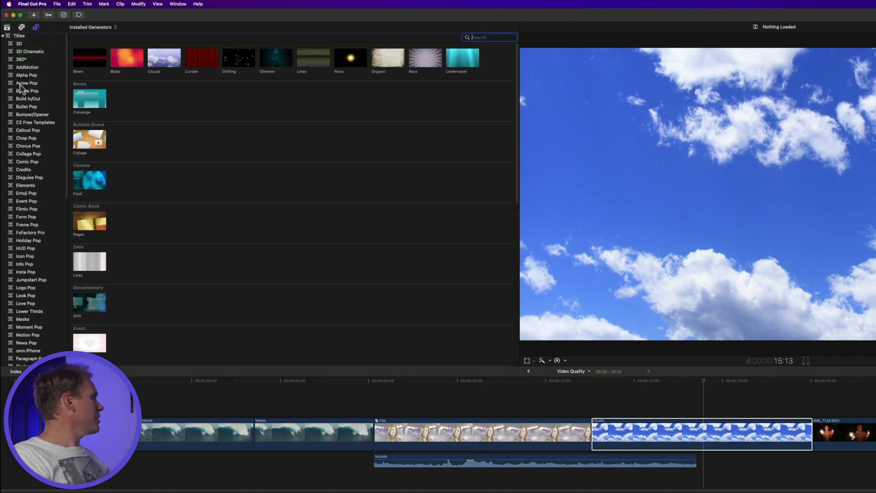
left_click(37, 99)
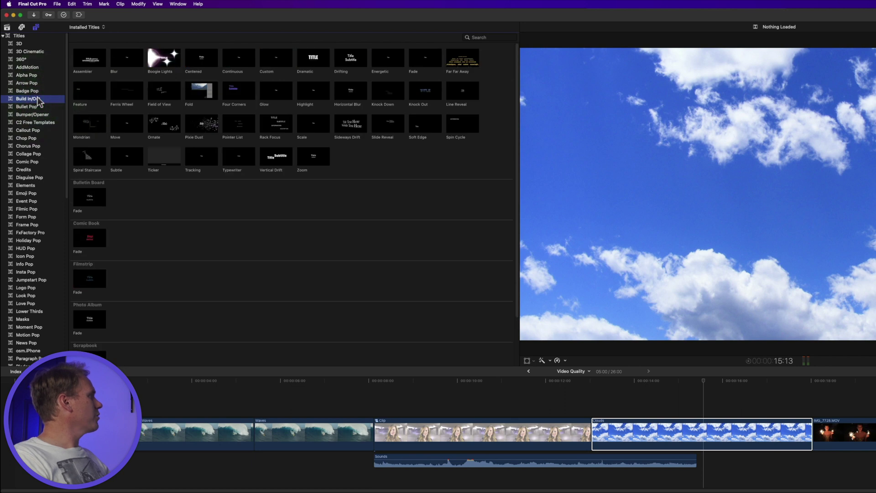
left_click_drag(272, 64, 93, 402)
- Rename the connected Custom title in the timeline as "Title"
right_click(167, 413)
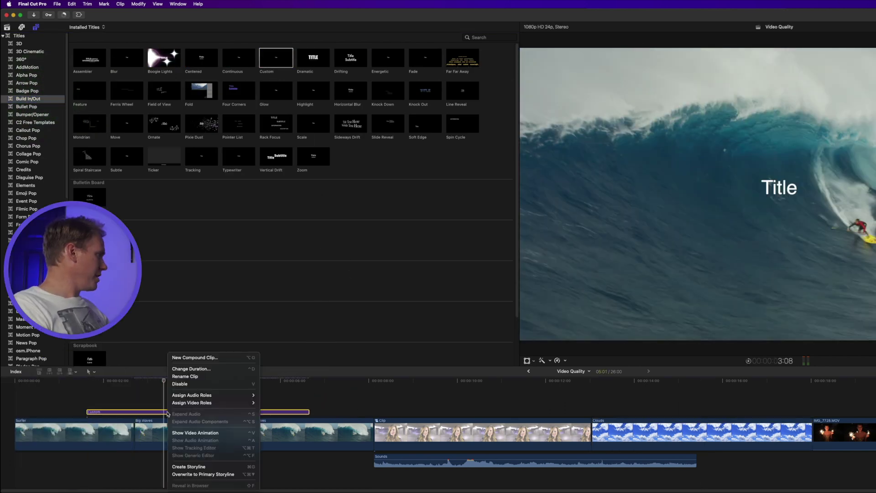
left_click(185, 376)
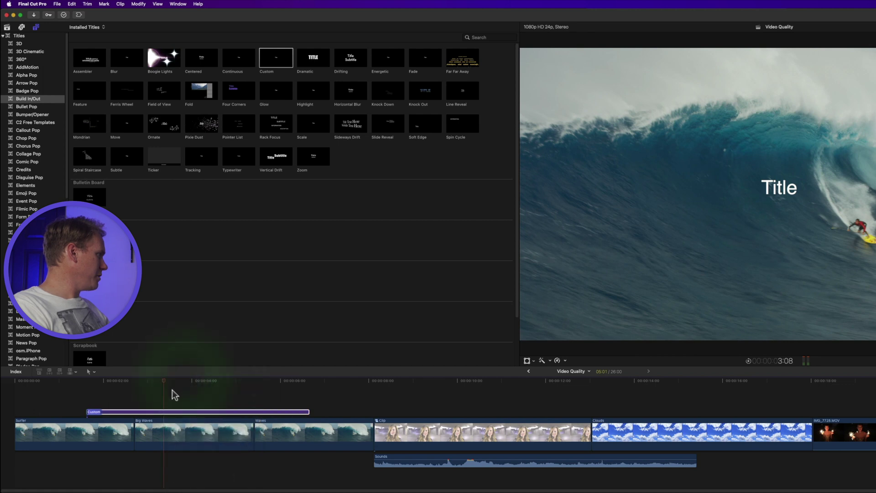
key("shift")
type("Title")
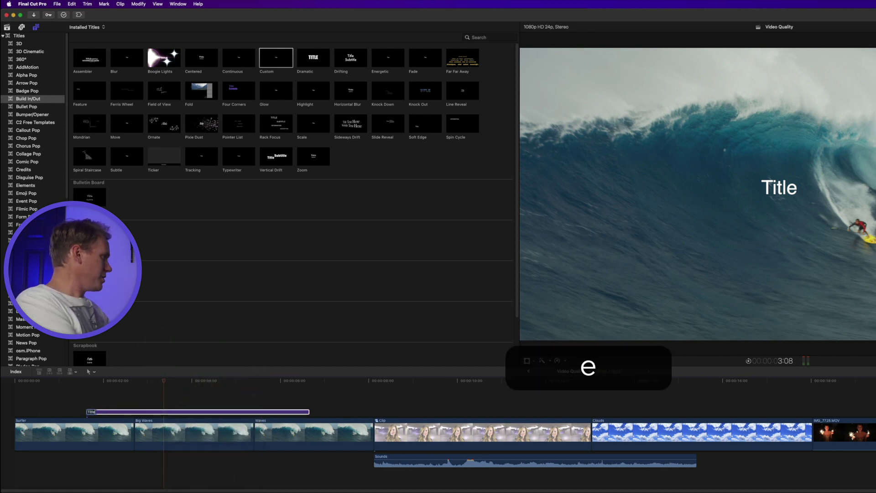
key("Return")
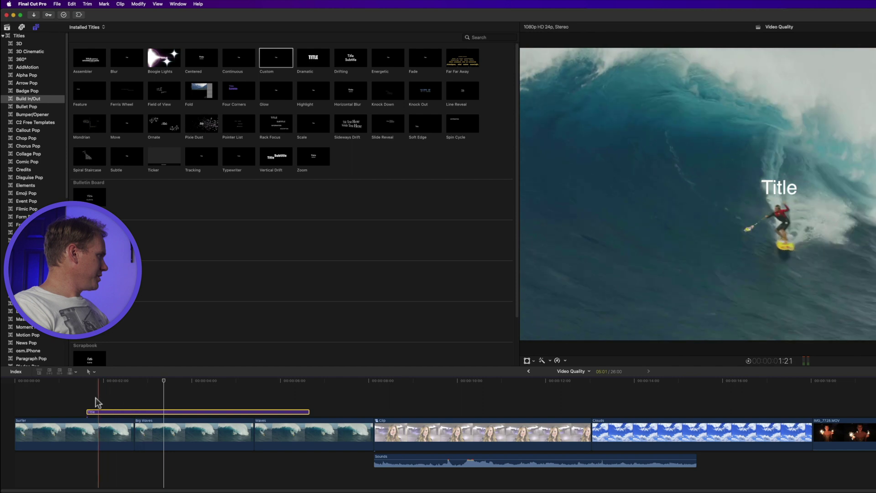
- Add the Collage background generator from the Bulletin Board theme above the title, starting at the Big Waves clip
scroll(29, 291, "down", 10)
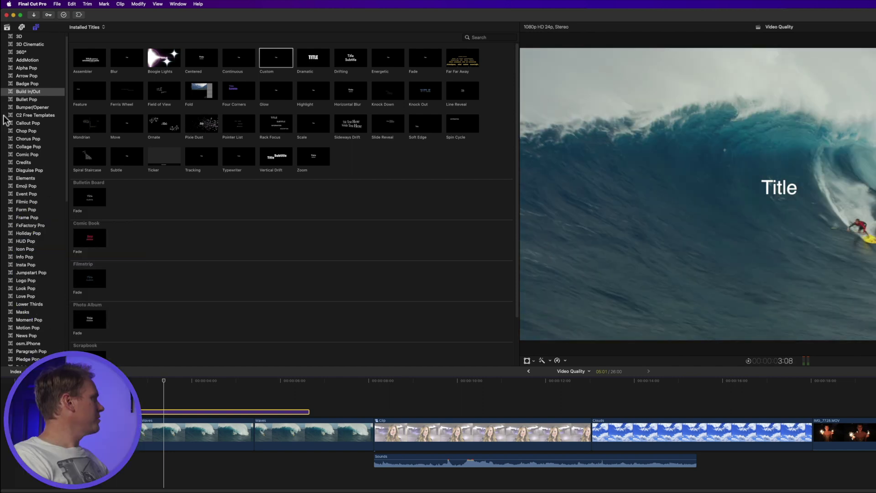
scroll(29, 290, "down", 1)
left_click(30, 306)
left_click_drag(90, 139, 139, 406)
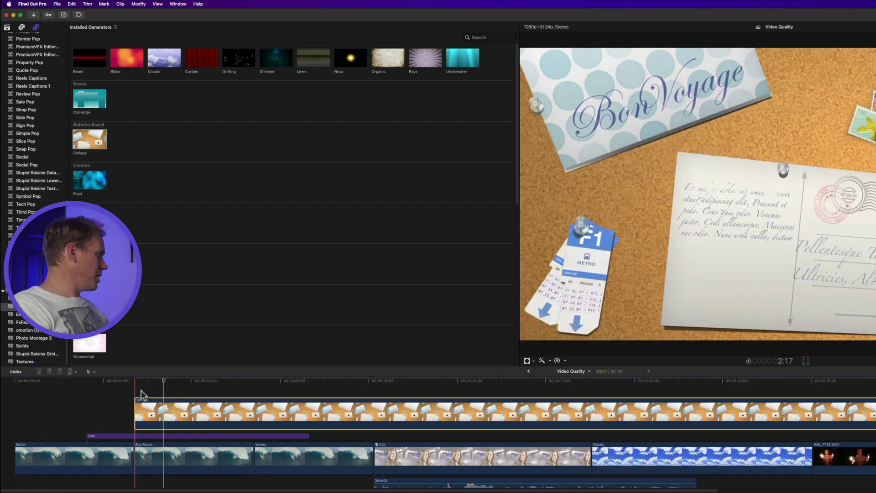
- Rename the Collage generator clip in the timeline as "Corkboard"
right_click(217, 399)
left_click(235, 376)
type("Rorkboard")
key("Return")
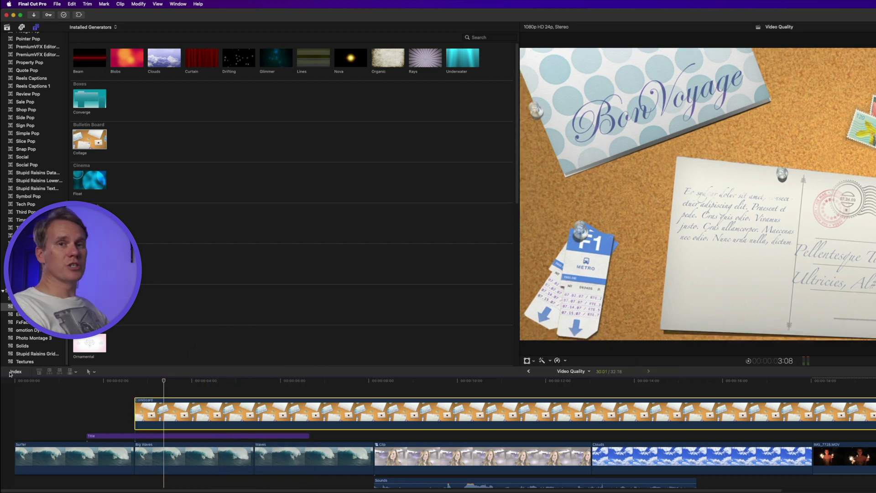
- Rename the Corkboard clip as "Board" through the timeline index and close the index
left_click(16, 371)
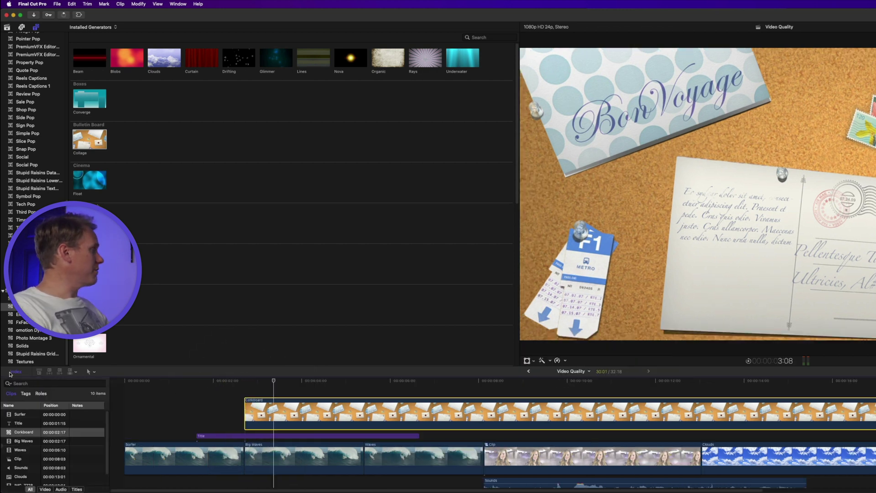
left_click(28, 431)
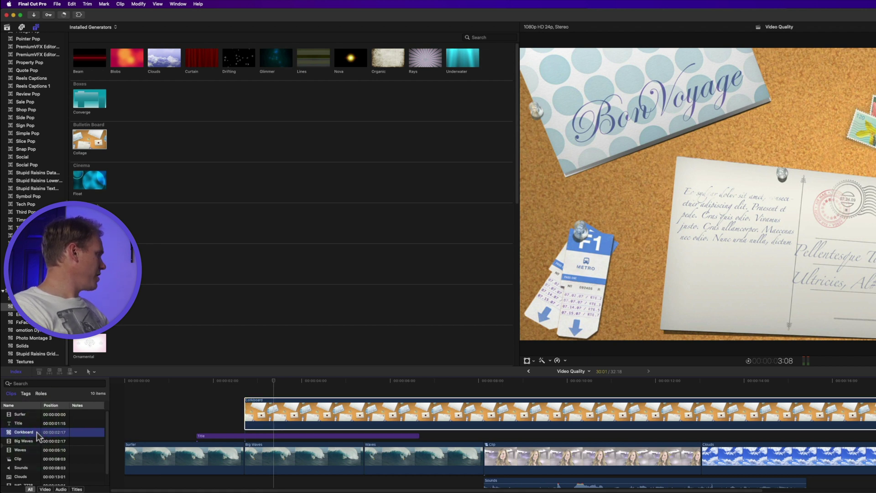
left_click(29, 431)
key("shift+BackSpace")
type("Board")
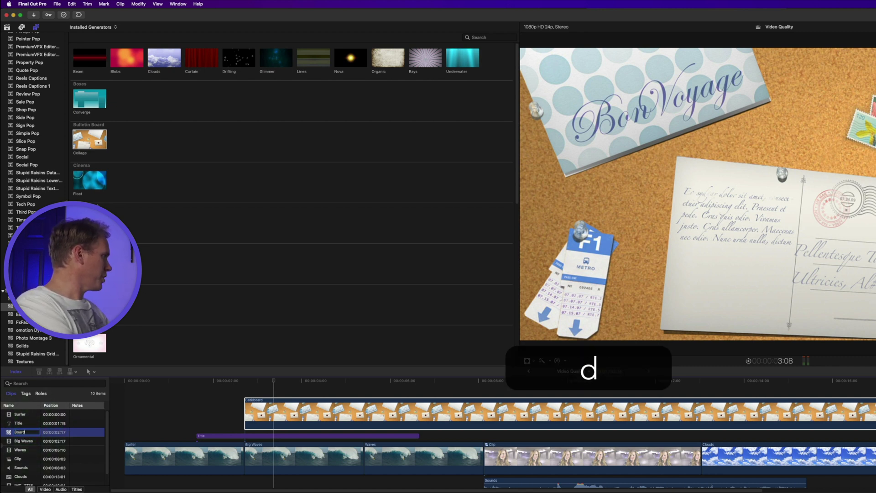
key("Return")
left_click(254, 402)
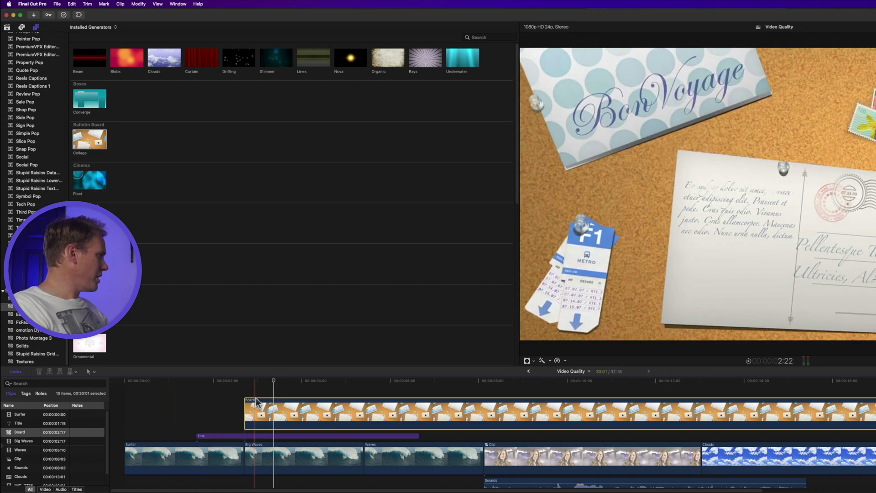
key("super+shift+2")
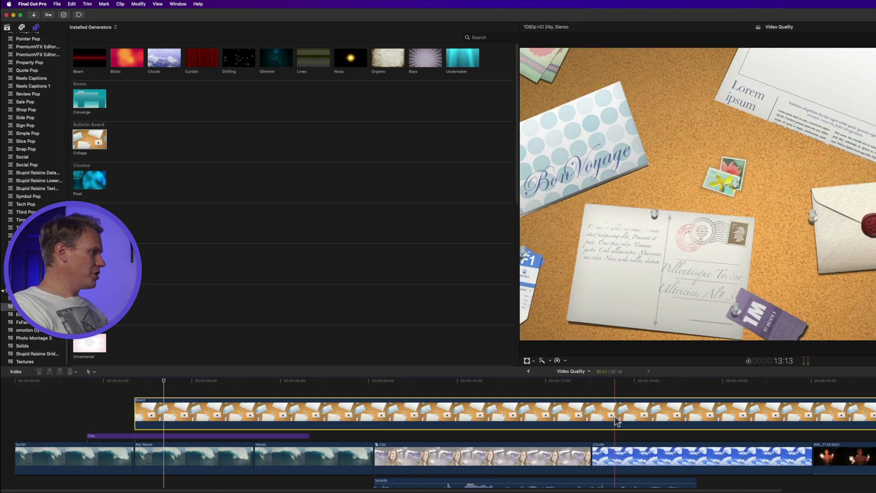
- Add a Cross Dissolve transition between the Clouds and IMG_7728.MOV clips and check the transition's available commands
key("shift+z")
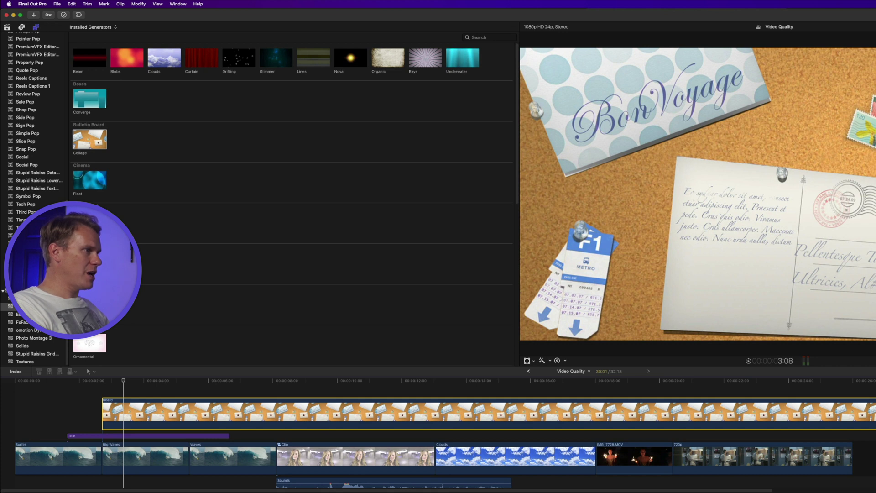
left_click_drag(682, 451, 574, 460)
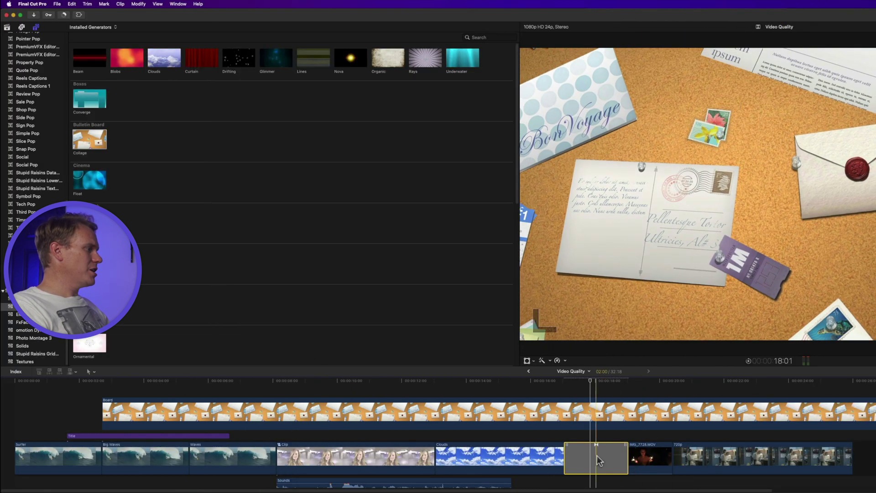
right_click(295, 455)
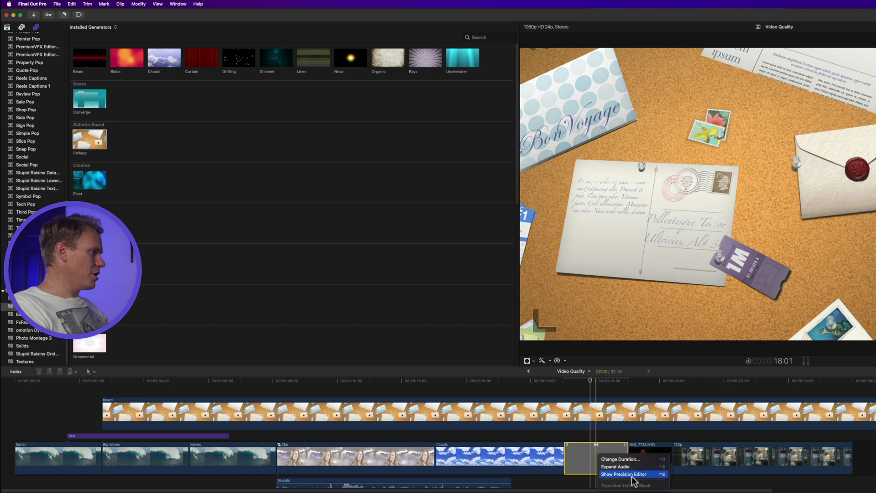
key("ctrl+super+5")
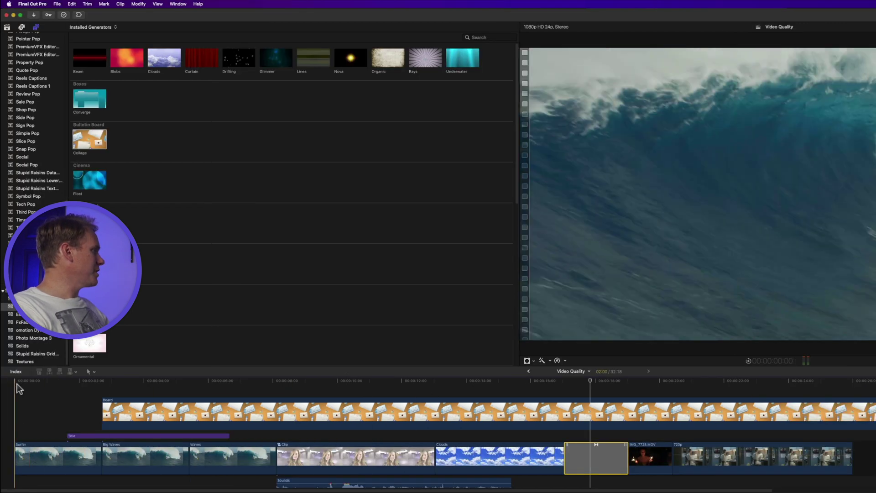
- Find the Cross Dissolve in the timeline index by searching "Dissolve", rename it as "Transition" and clear the search
left_click(16, 371)
type("Dis")
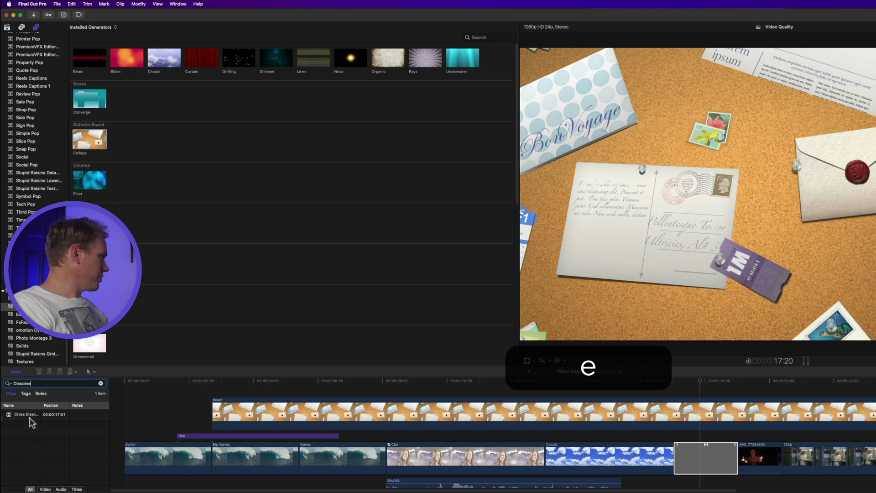
type("solve")
left_click(27, 414)
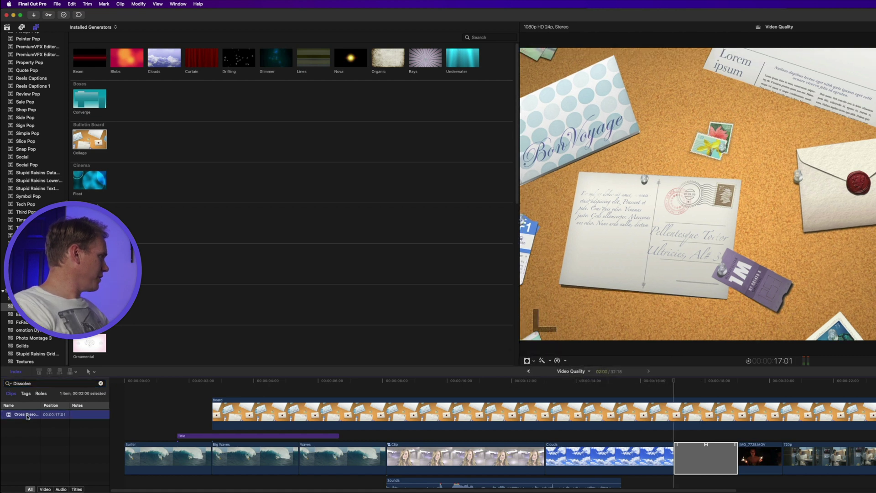
key("Return")
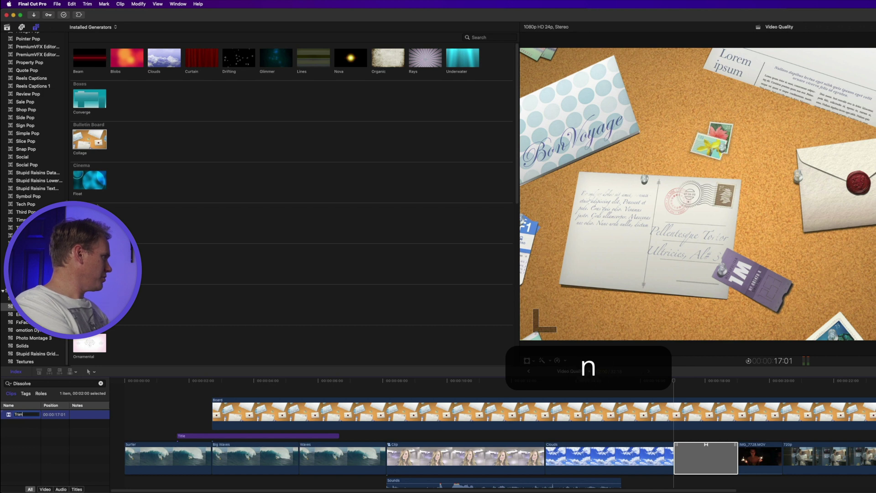
key("Return")
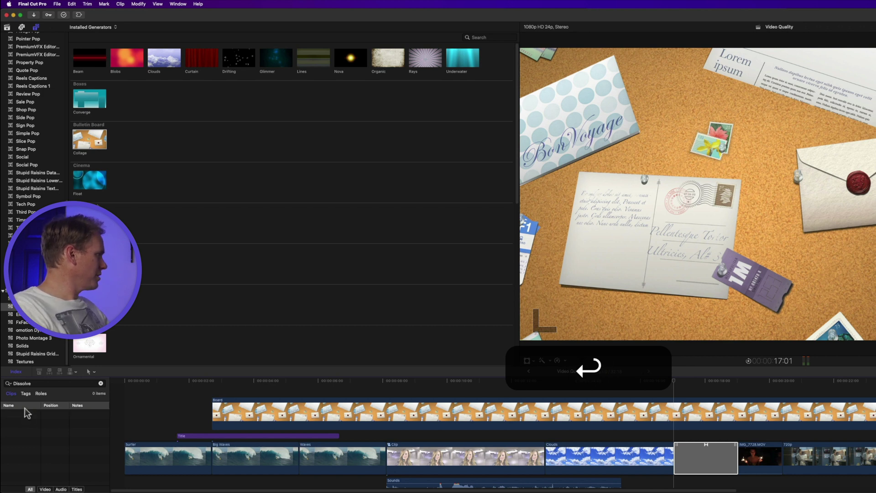
left_click(30, 465)
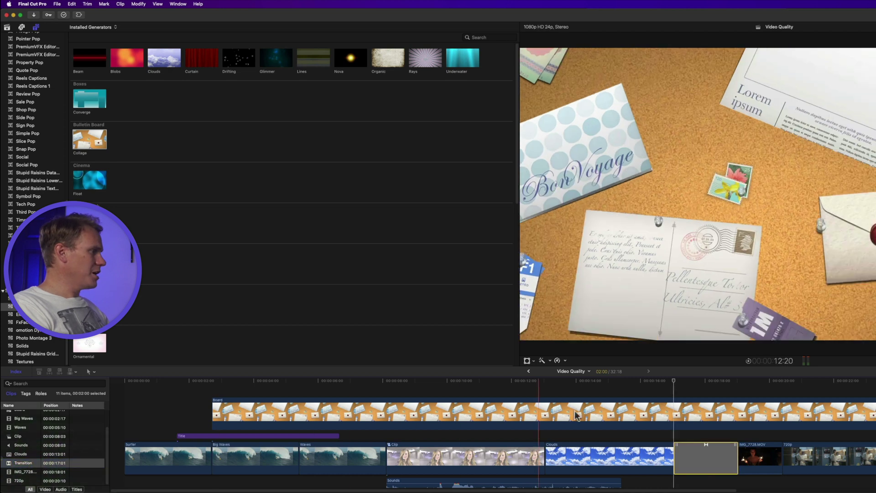
left_click(703, 442)
left_click(697, 445)
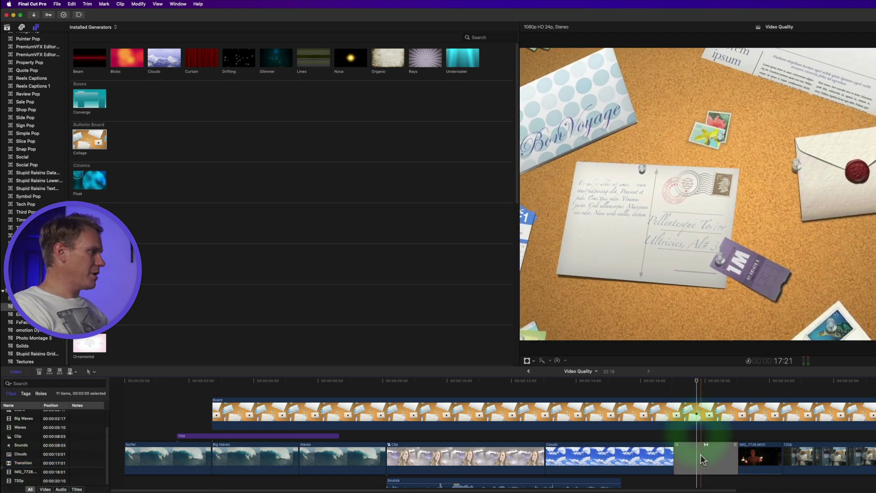
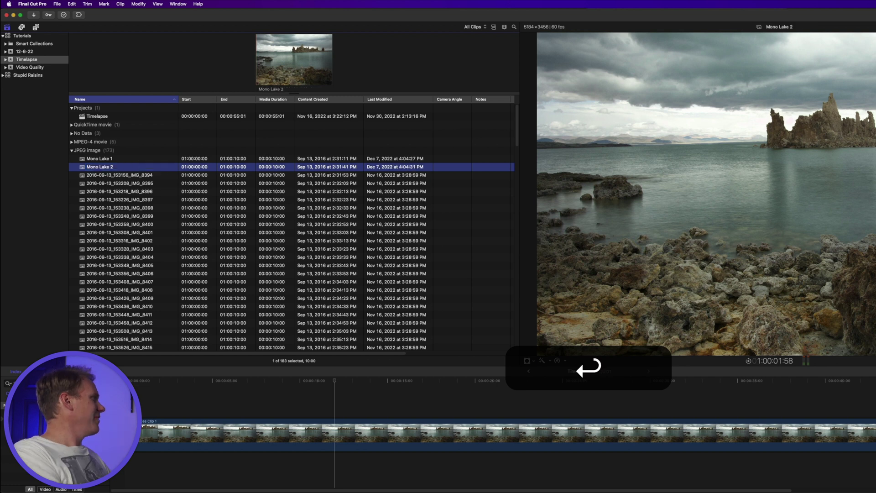
- Undo the individual renames of the first two JPEG image clips in the browser
key("super+z")
key("super+z")
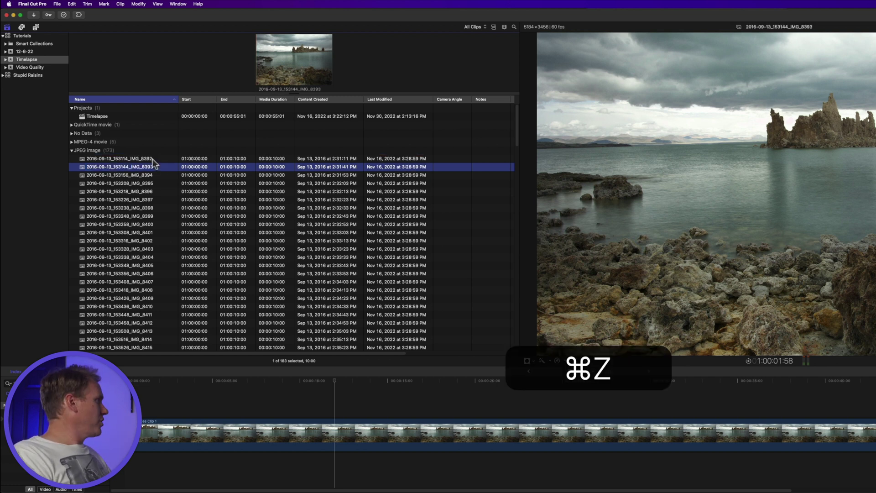
- Rename the JPEG clips IMG_8392 through IMG_8404 together as "Mono Lake" and undo the batch rename
left_click(152, 158)
left_click(150, 257, "shift")
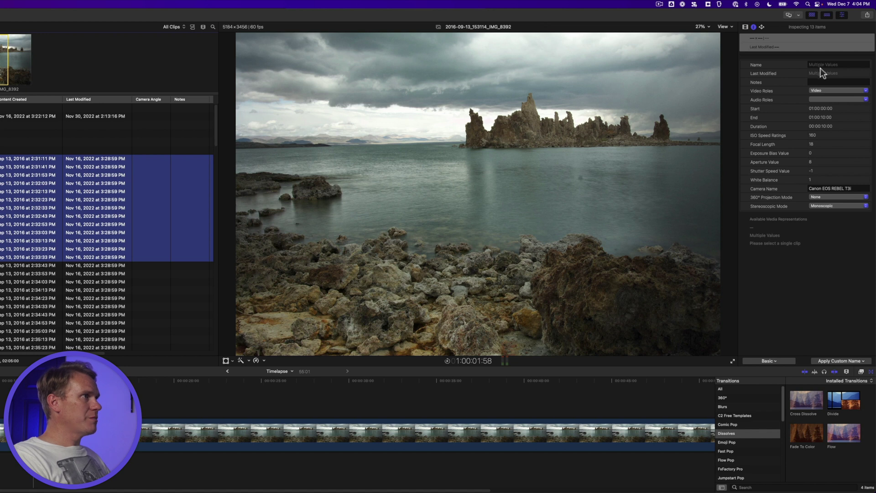
left_click(820, 65)
type("Mono Lake")
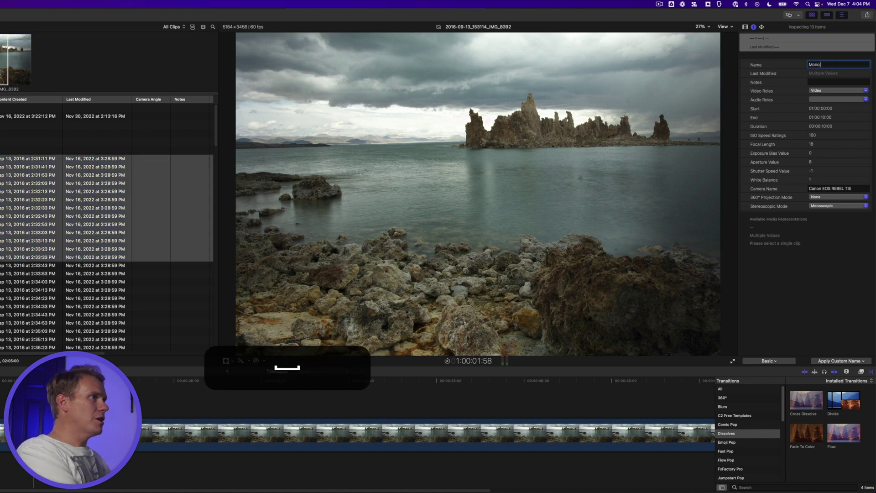
key("Return")
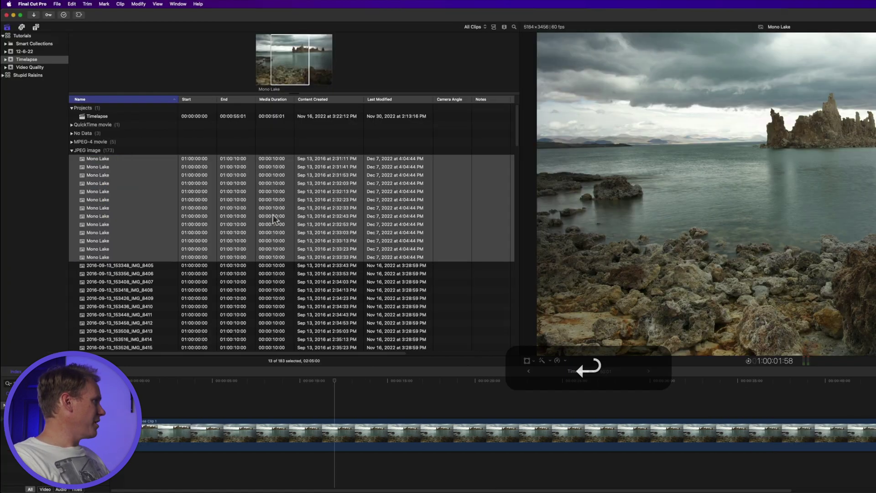
left_click(141, 151)
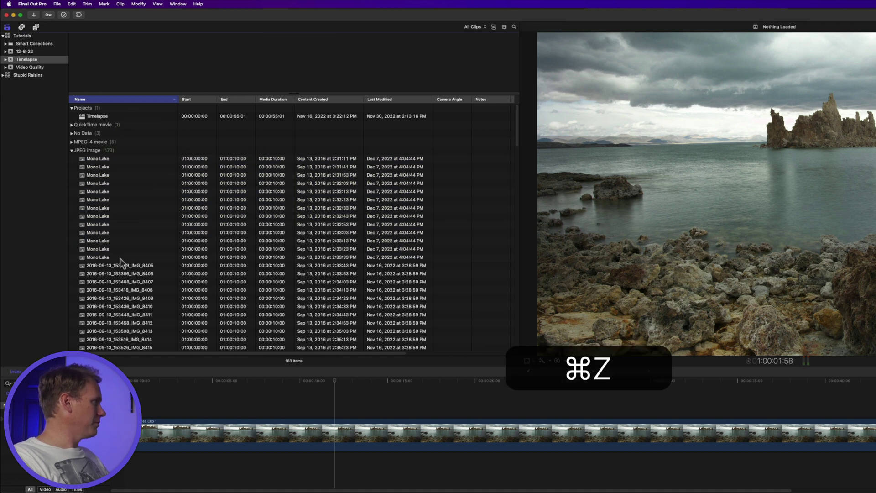
key("cmd+z")
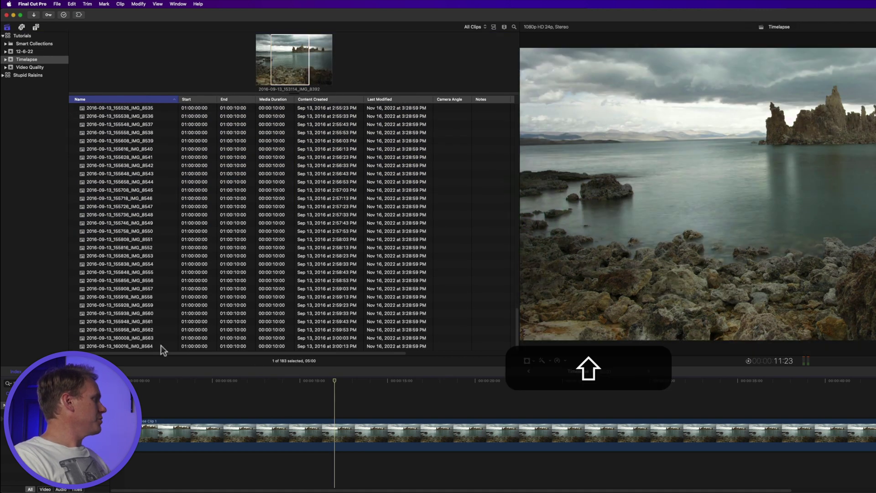
- Extend the selection to all JPEG image clips and apply the Current Name with Counter naming preset to them
left_click(160, 345, "shift")
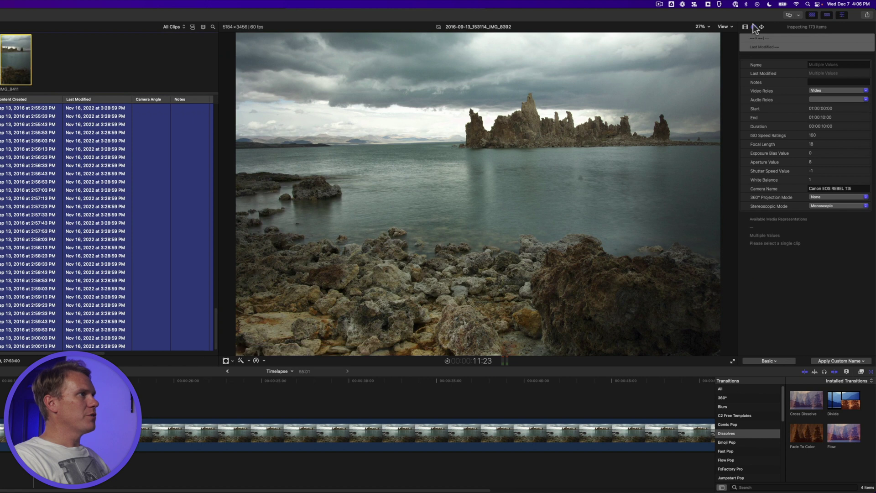
left_click(863, 361)
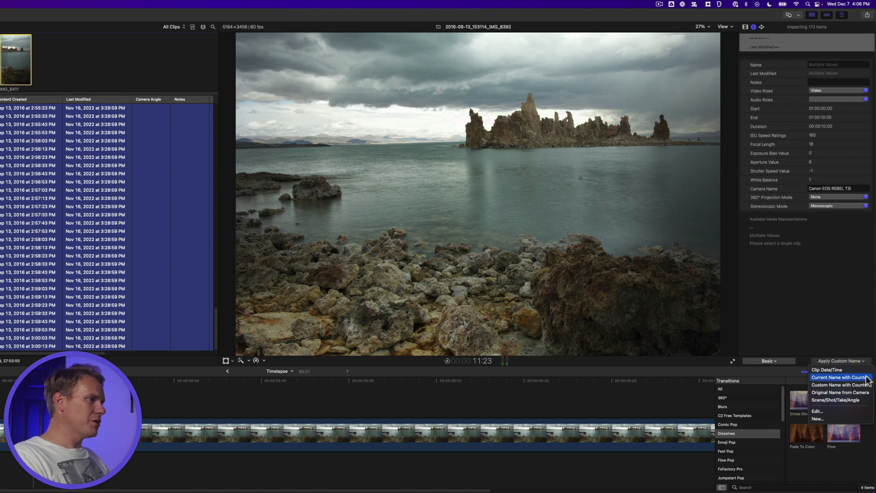
left_click(866, 377)
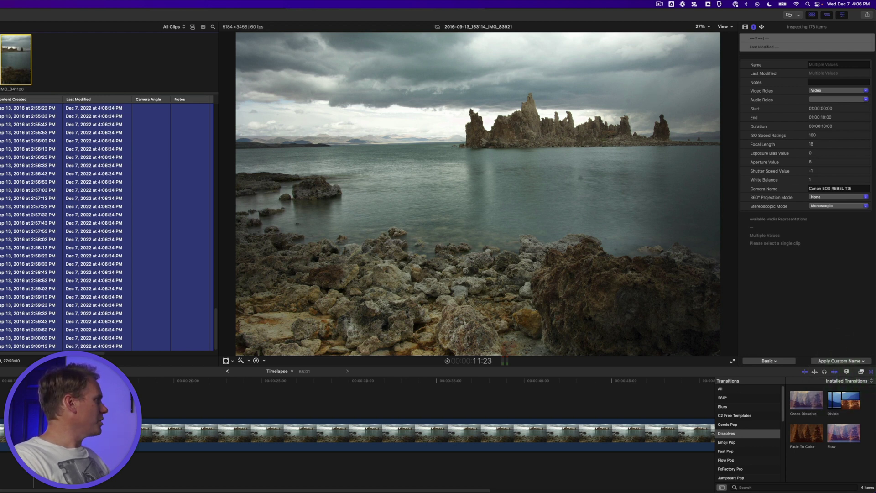
scroll(151, 250, "up", 15)
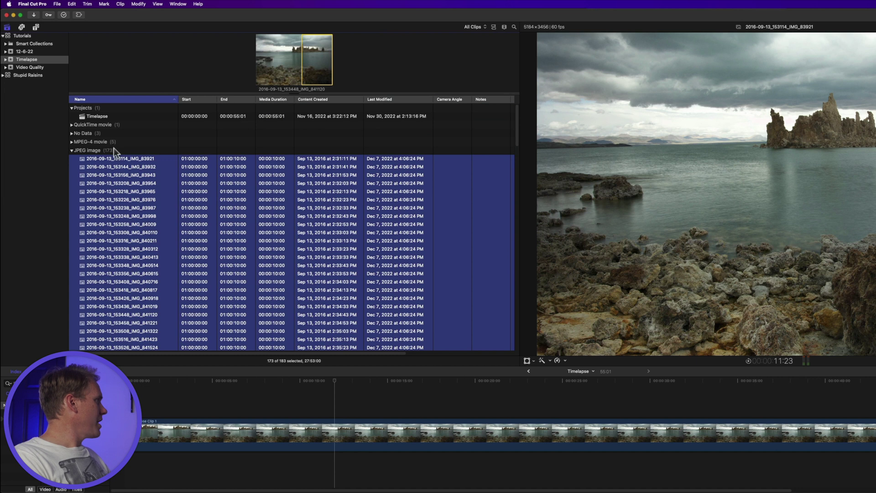
- Check the names of the first and last JPEG clips and undo the counter rename
left_click(160, 158)
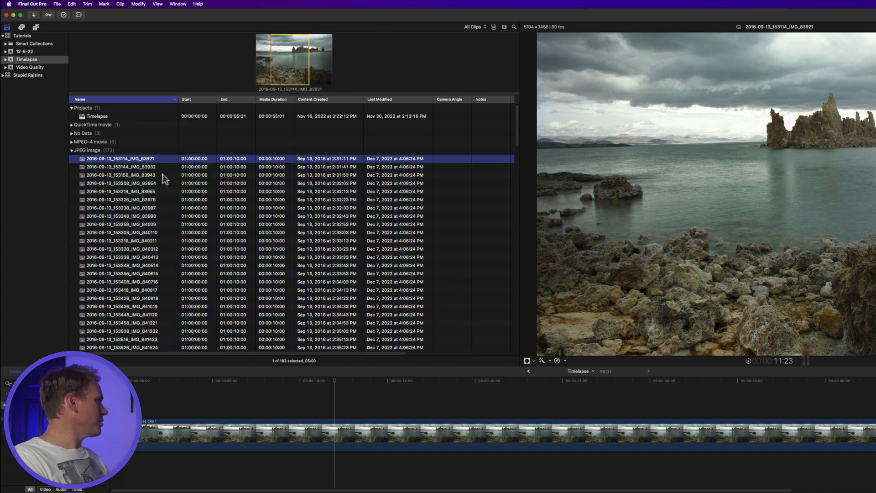
scroll(163, 195, "down", 20)
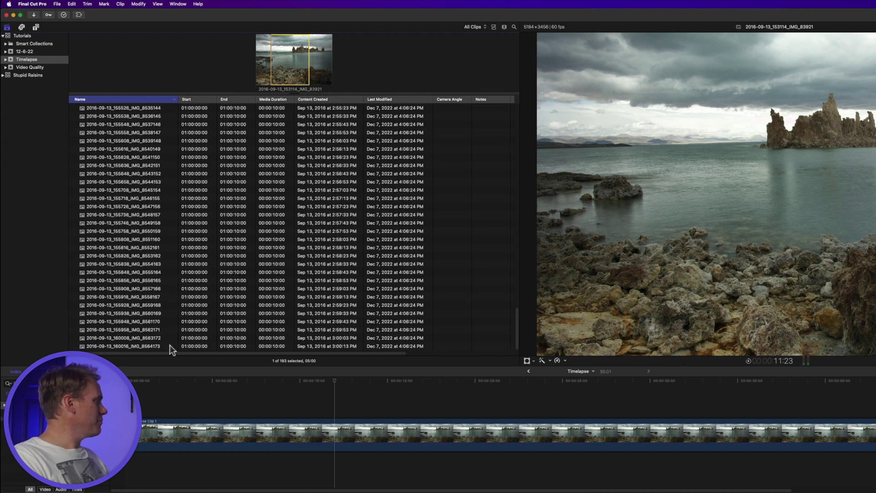
left_click(170, 345)
scroll(169, 242, "up", 20)
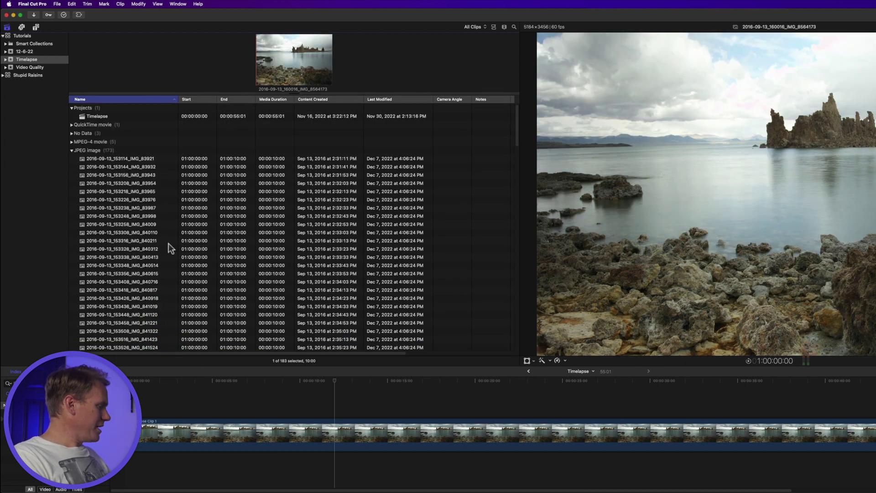
key("ctrl+z")
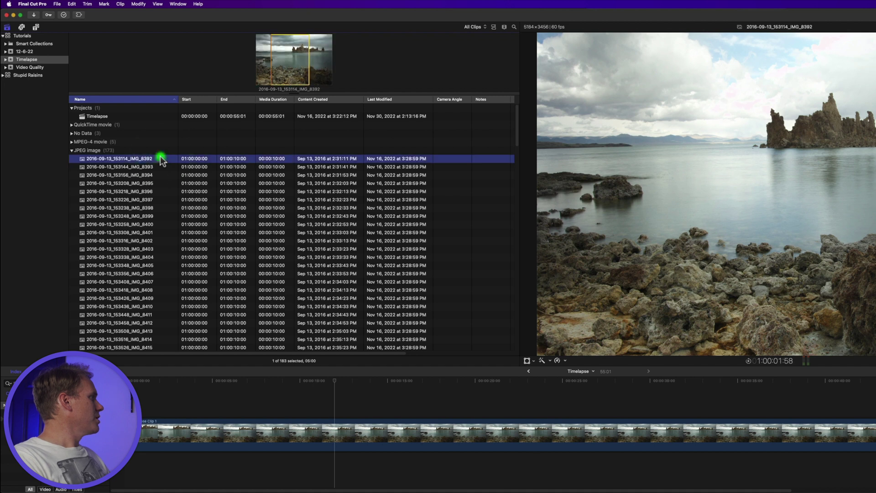
- Select all JPEG image clips and create a new naming preset called "Custom Name Ordered" for them
left_click(107, 158)
left_click_drag(515, 123, 516, 324)
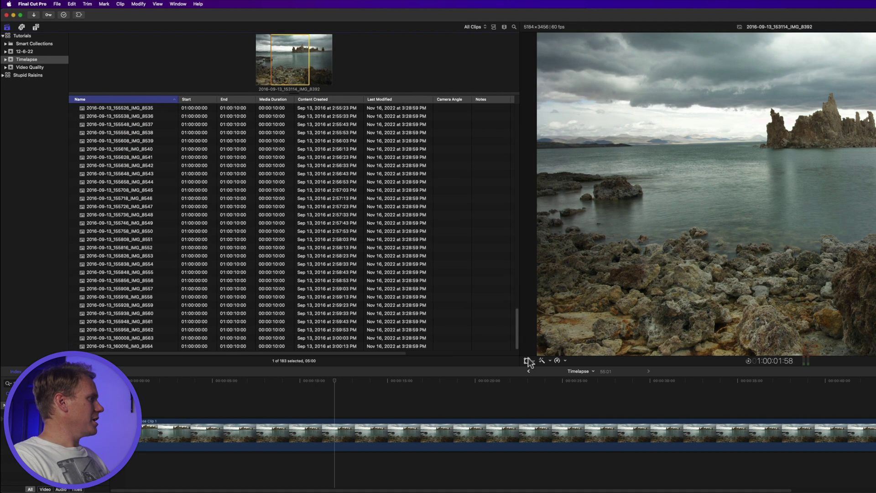
left_click(166, 345, "shift")
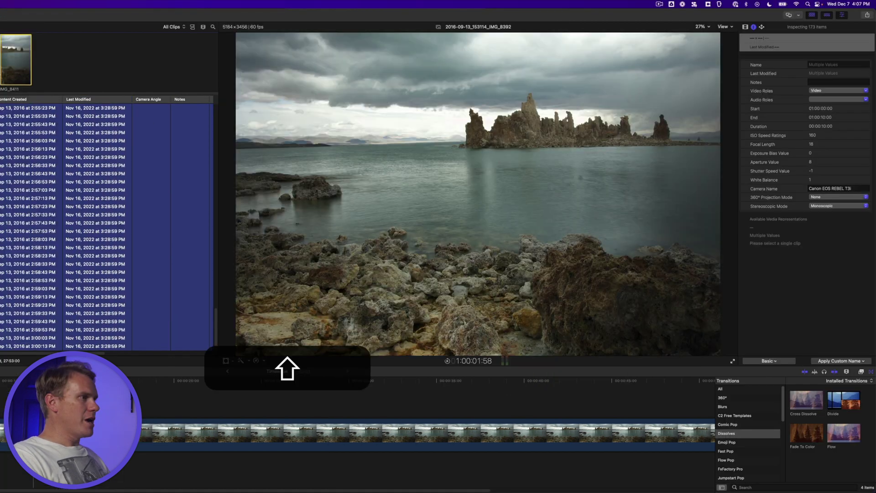
left_click(855, 361)
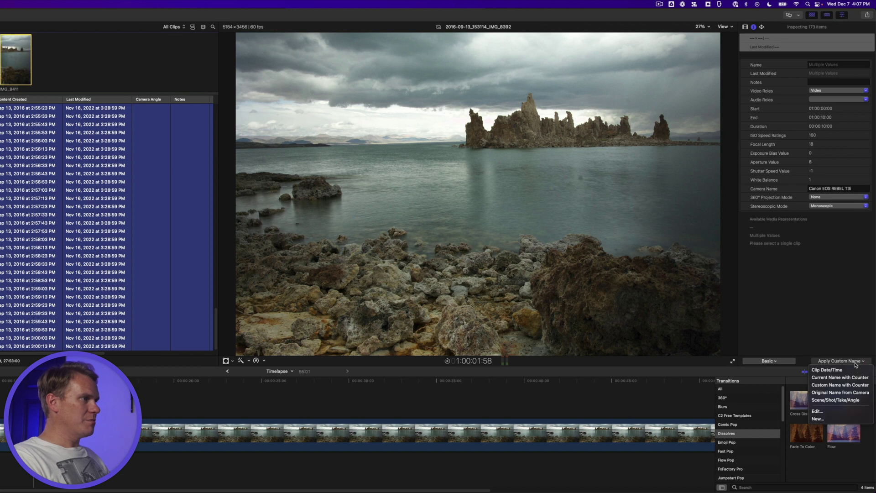
left_click(818, 419)
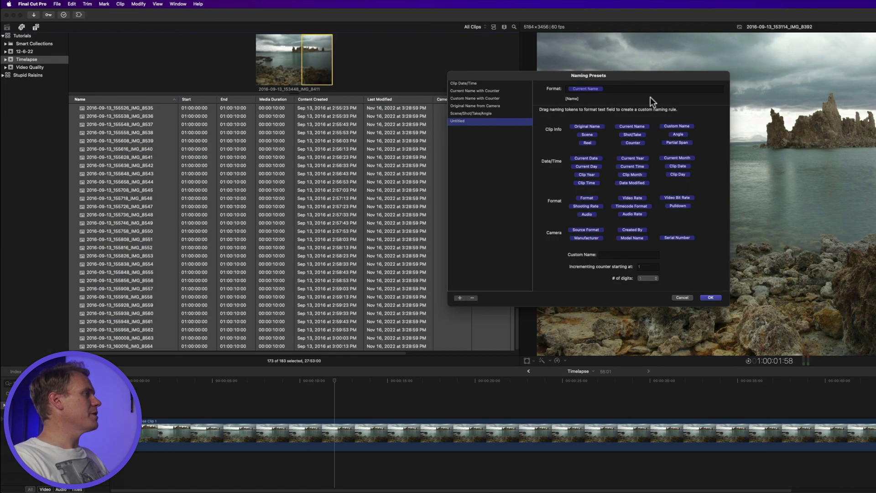
left_click_drag(609, 75, 606, 95)
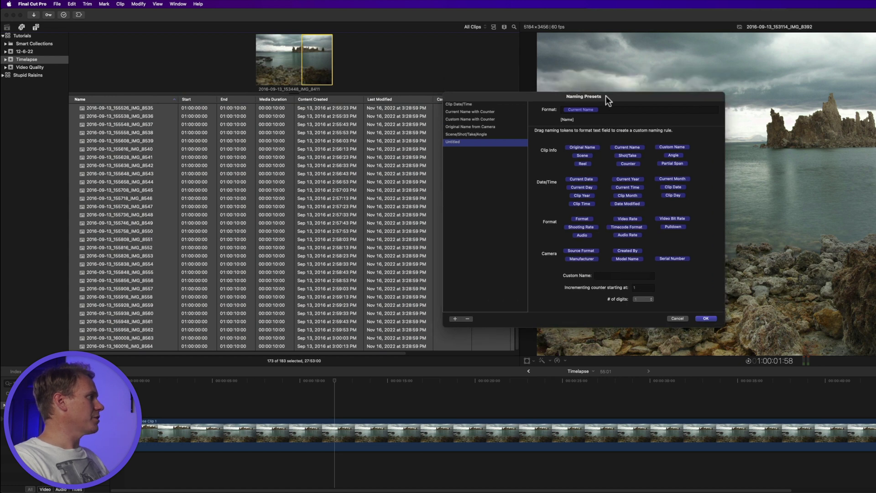
left_click(455, 141)
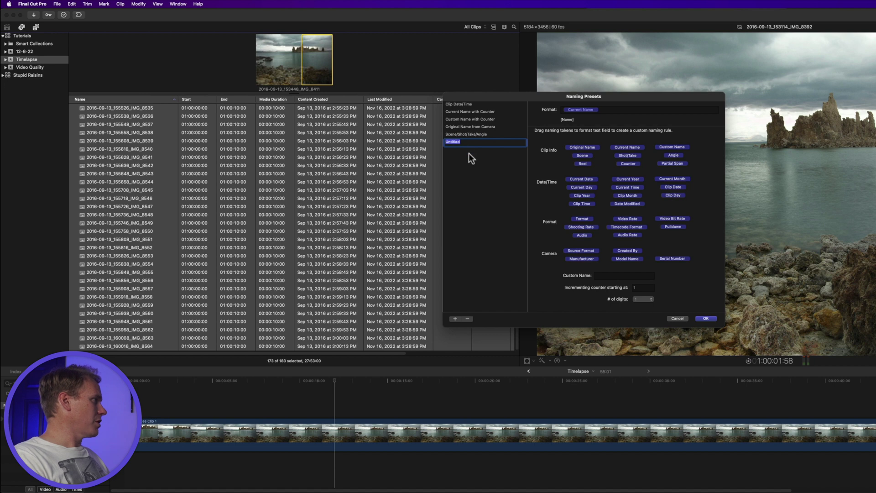
type("Custom Name Ordered")
key("Return")
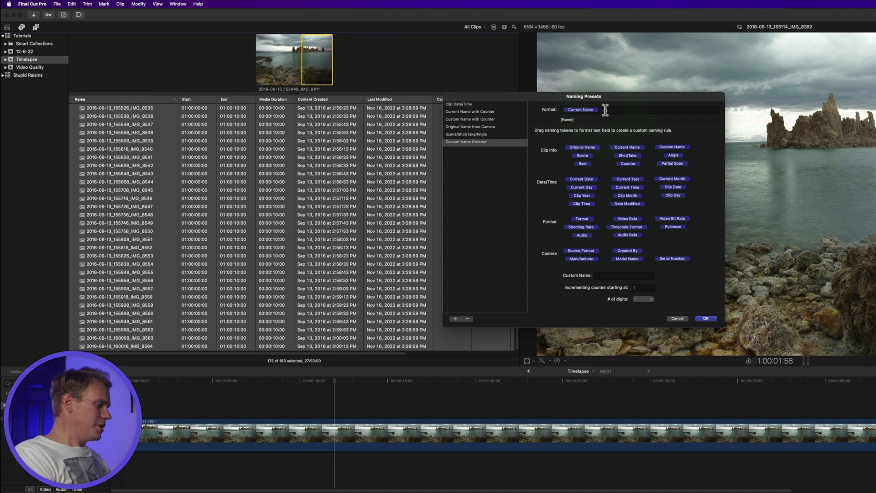
- Replace the Current Name token in the preset's format with the Custom Name token followed by the Counter token
key("BackSpace")
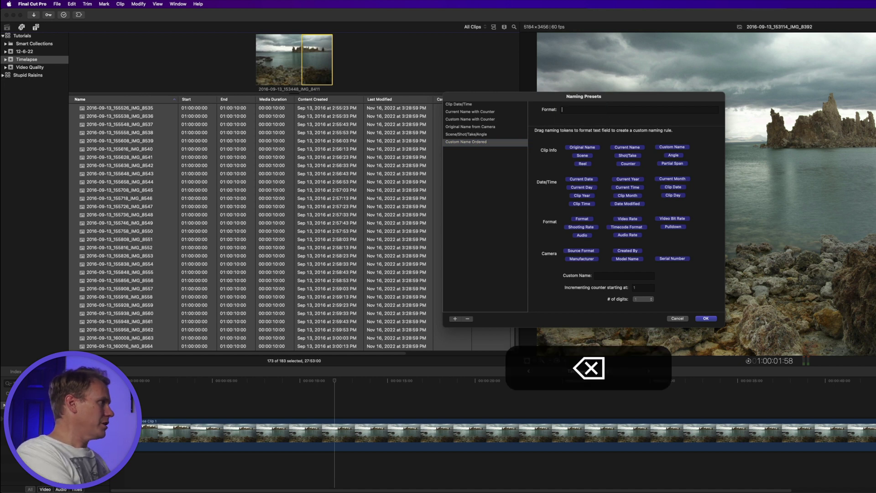
left_click(554, 160)
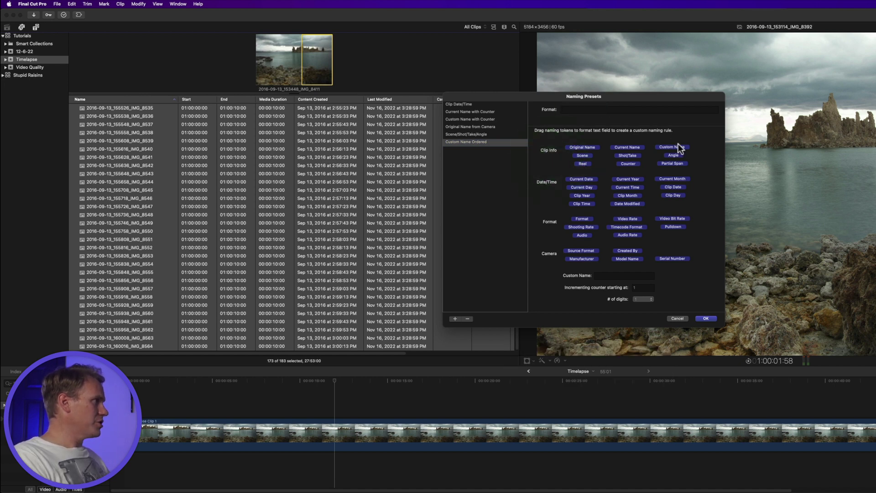
left_click_drag(678, 146, 591, 109)
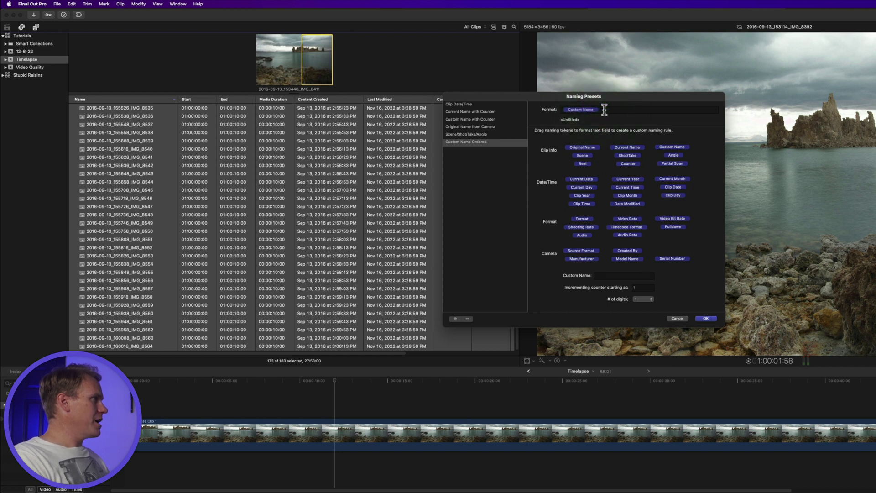
left_click_drag(633, 164, 616, 110)
- Set the preset's custom name to "Mono Lake", try a 3-digit counter and set it back to 1 digit
left_click(616, 276)
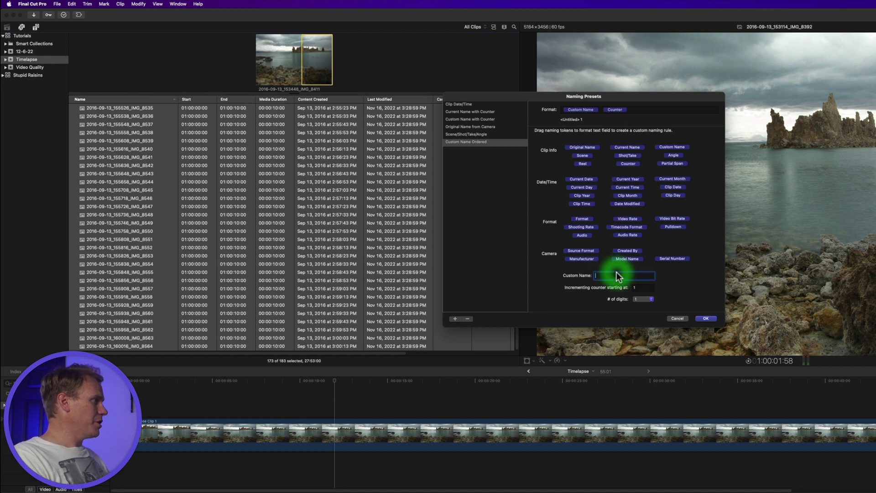
type("Mono Lake")
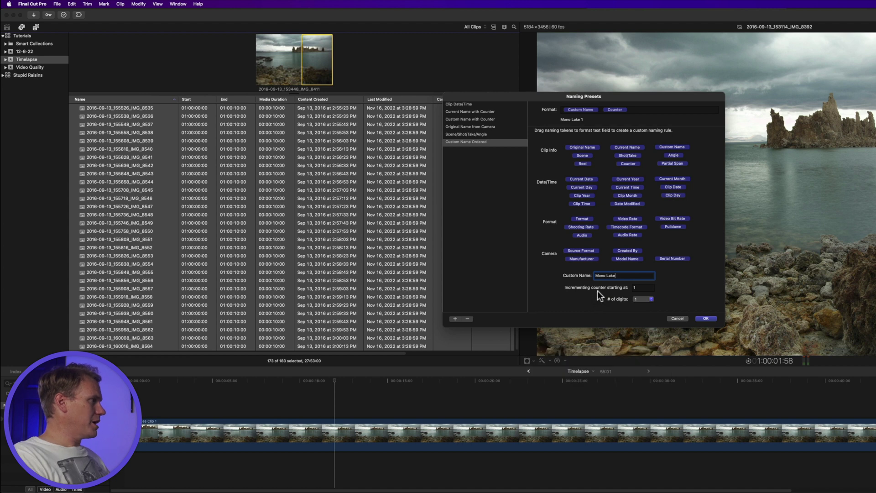
left_click(644, 299)
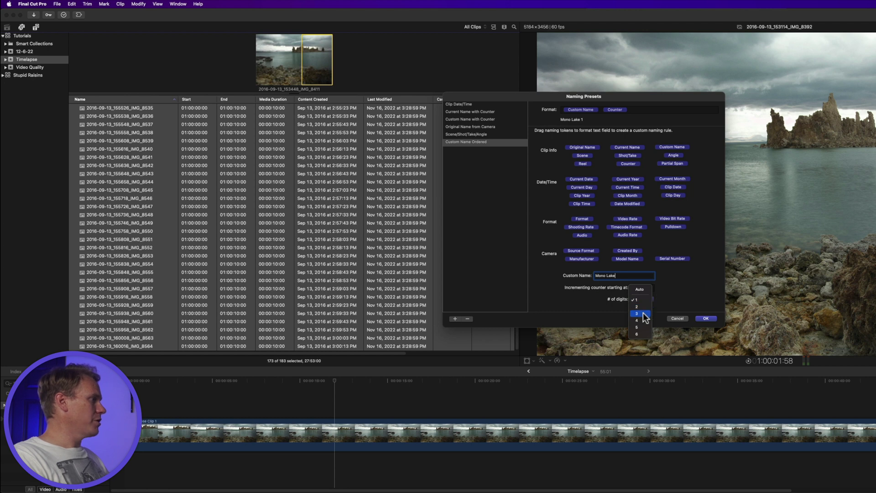
left_click(643, 313)
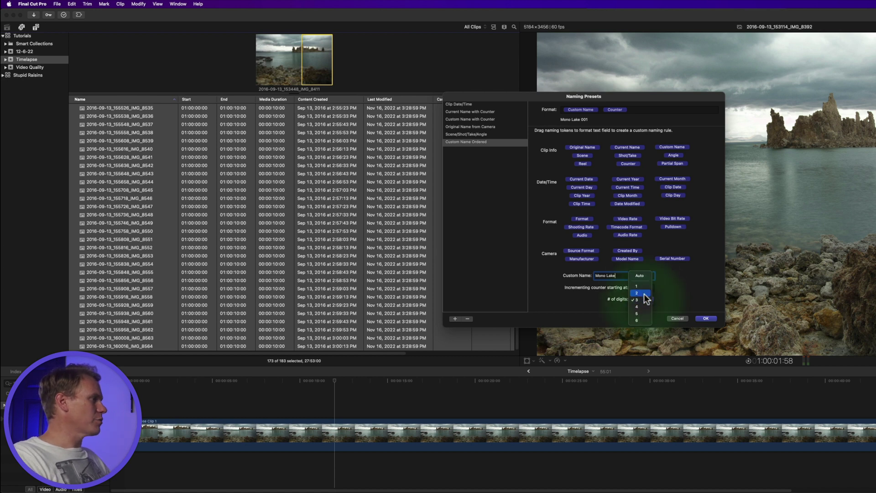
left_click(644, 285)
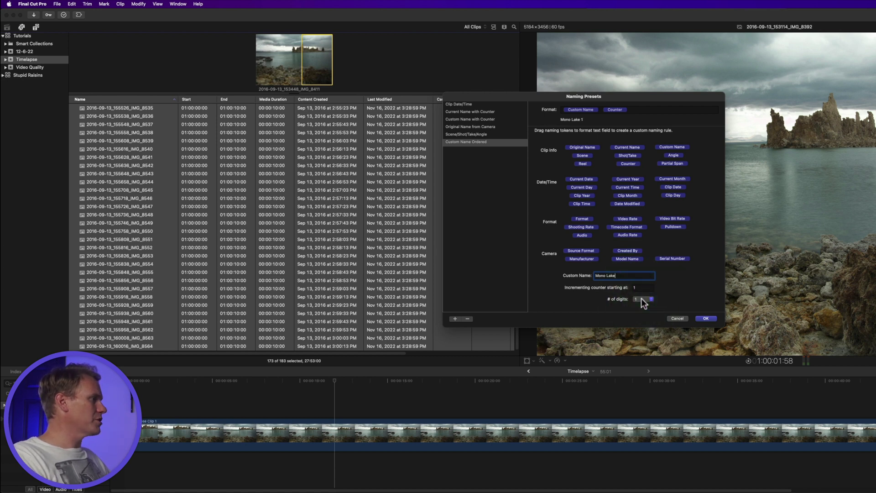
- Save the Custom Name Ordered preset, apply it to the selected JPEG clips and review the names through the whole list
left_click(711, 318)
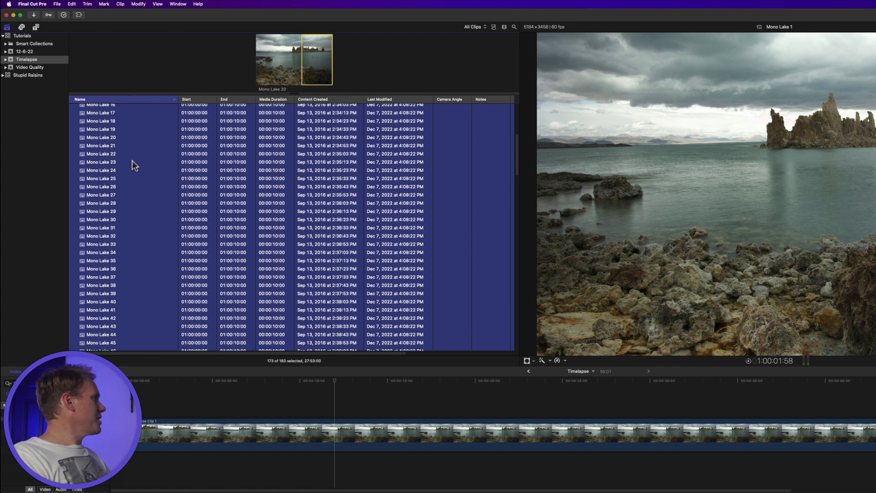
scroll(132, 159, "up", 20)
scroll(128, 160, "down", 3)
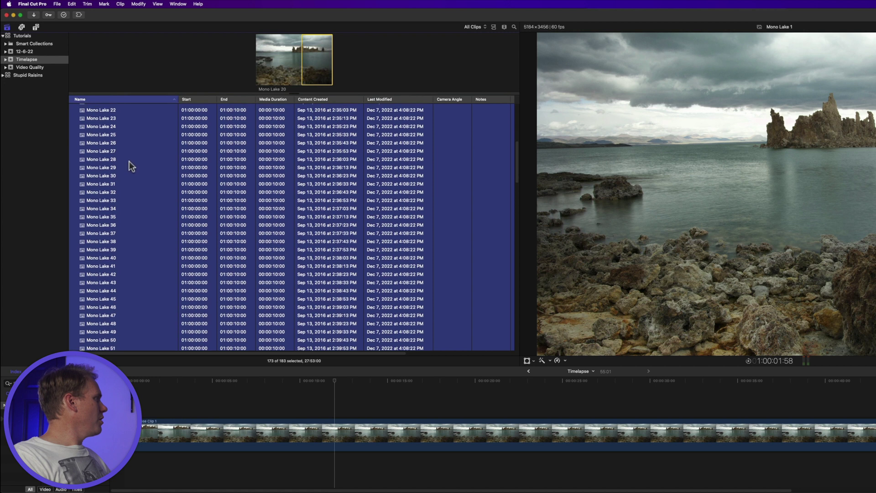
scroll(135, 173, "down", 20)
scroll(130, 262, "down", 2)
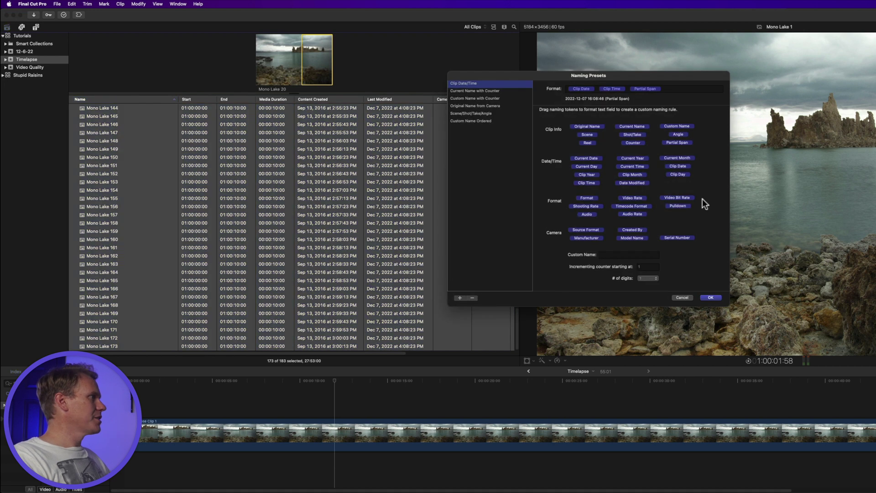
- Add the word "Text" and an emoji between the Custom Name and Counter tokens of the Custom Name Ordered preset and close the preset editor
left_click(472, 120)
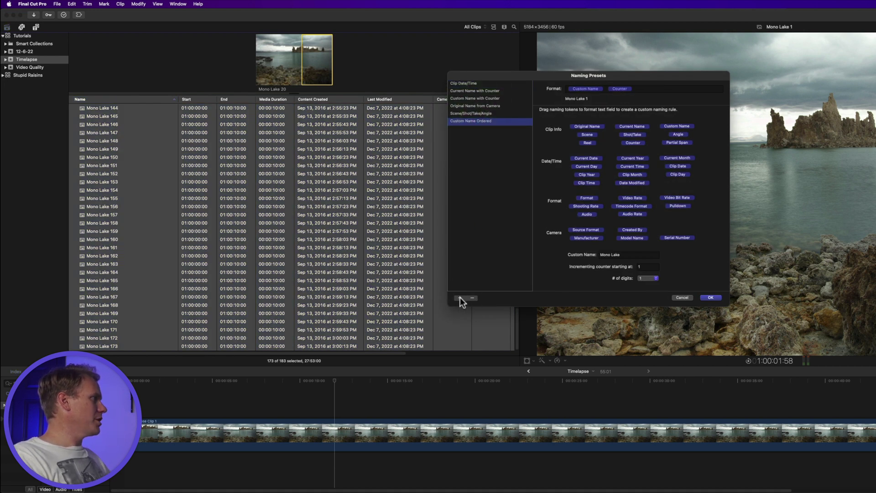
left_click(608, 89)
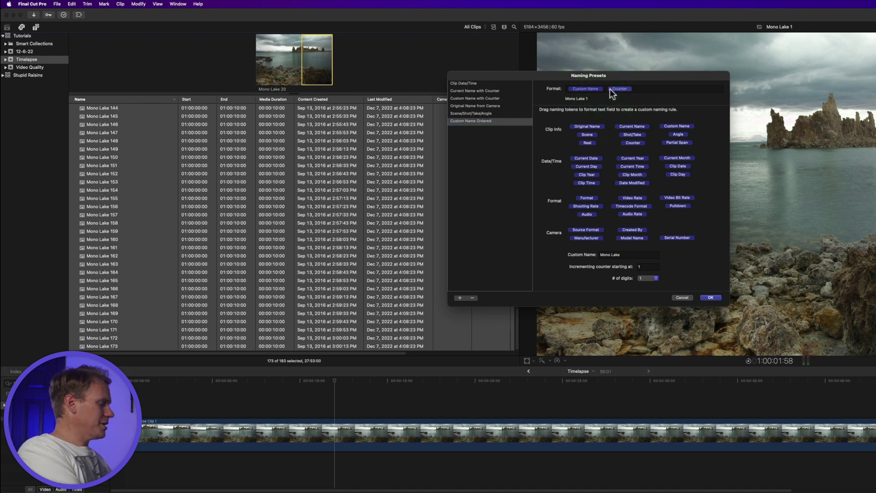
type("Text")
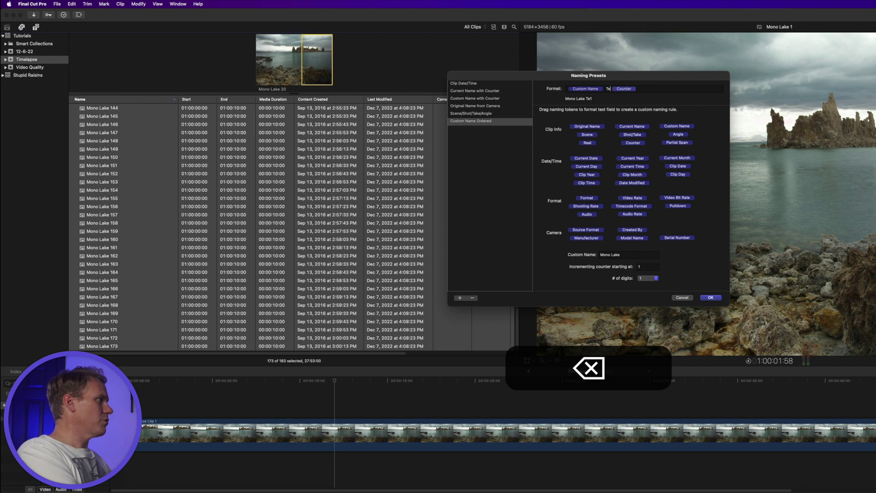
left_click(72, 3)
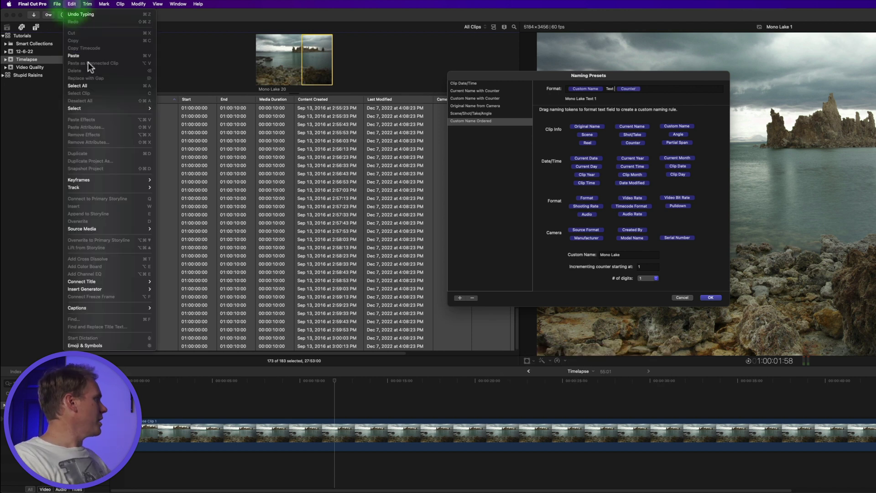
left_click(113, 346)
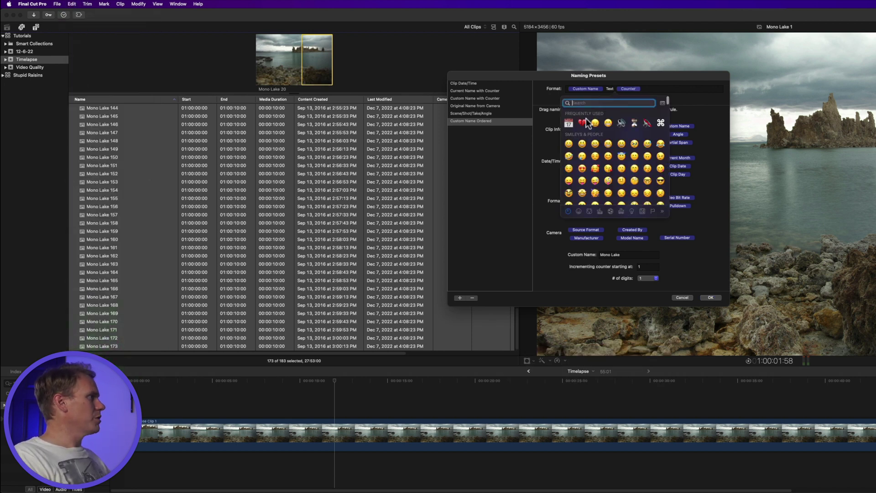
left_click(584, 122)
key("Return")
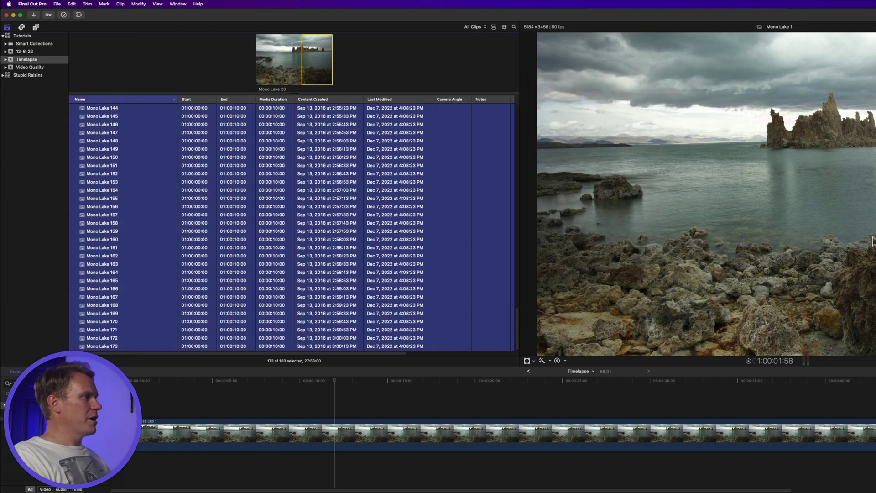